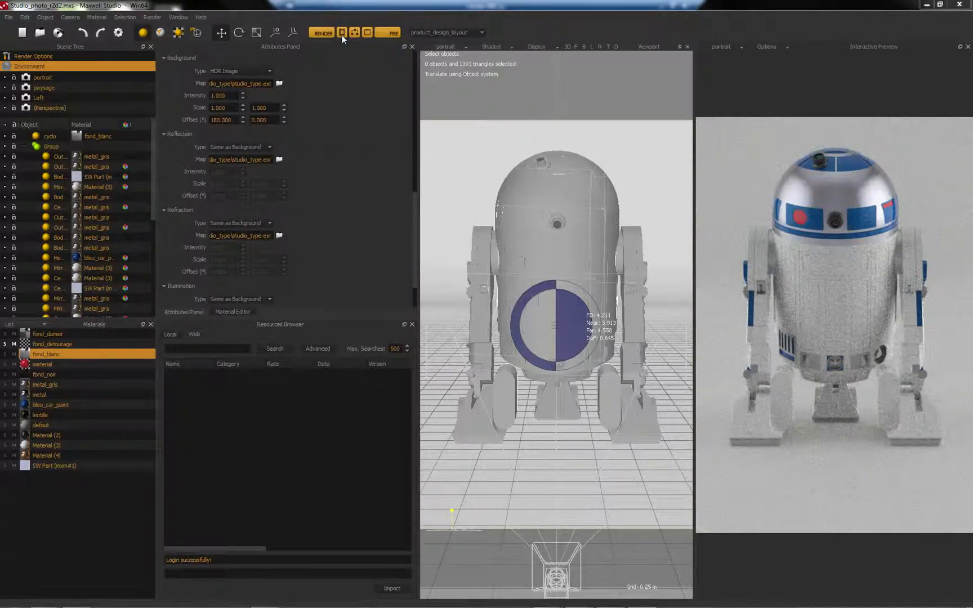
# Step: Open the animation export settings and review the output path, image format and camera target options
pyautogui.click(396, 34)
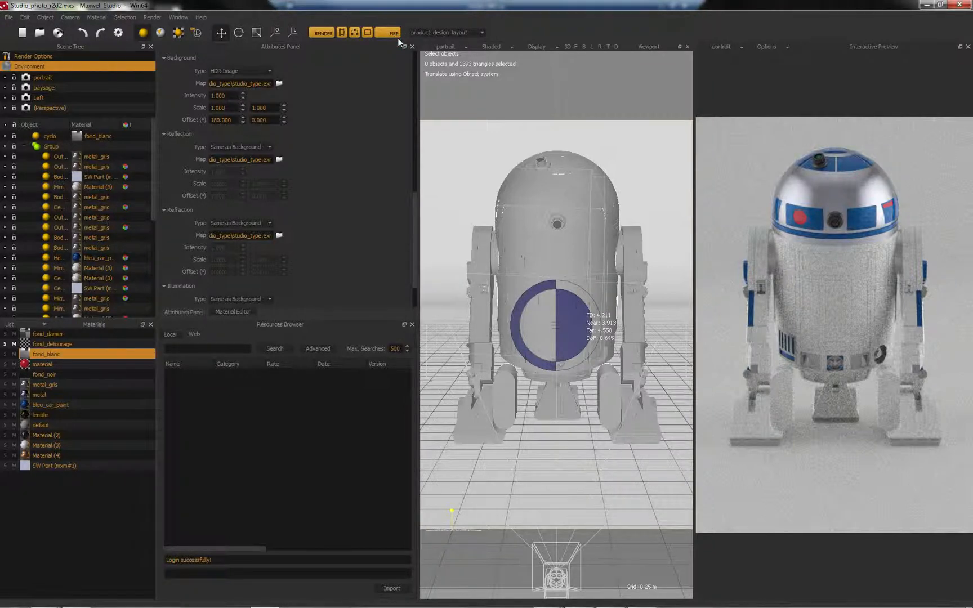
pyautogui.moveTo(430, 80); pyautogui.dragTo(403, 65)
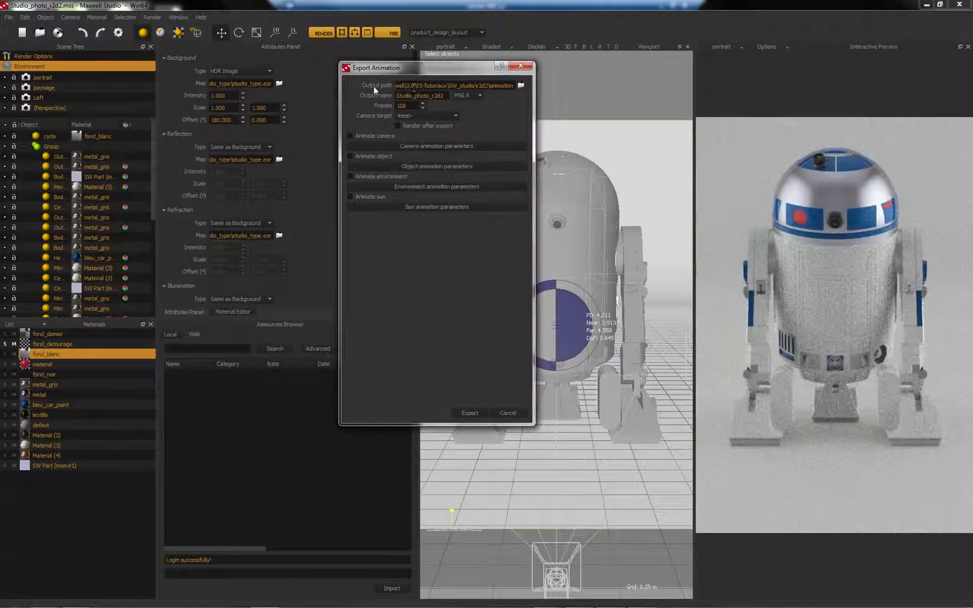
pyautogui.tripleClick(412, 85)
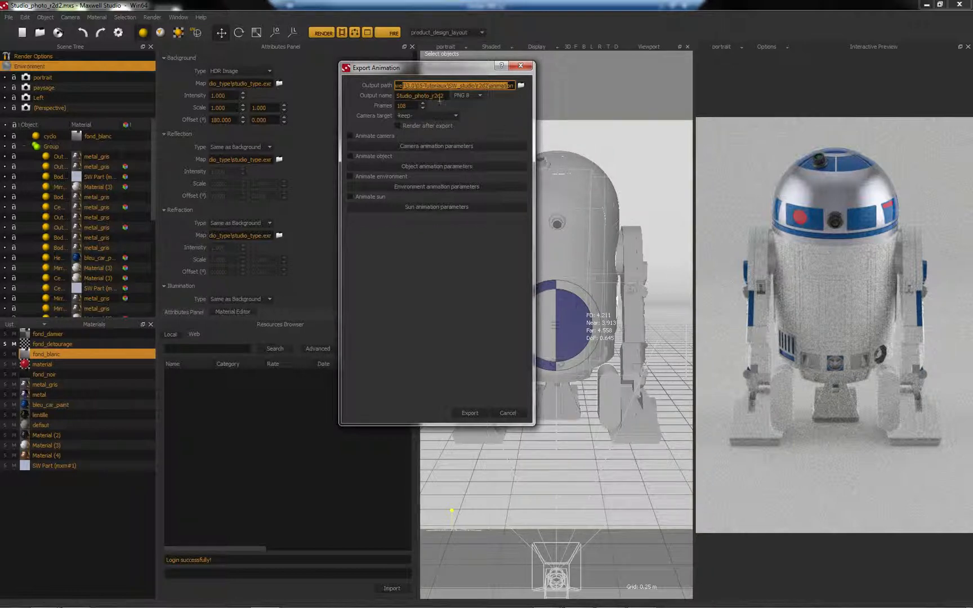
pyautogui.click(469, 97)
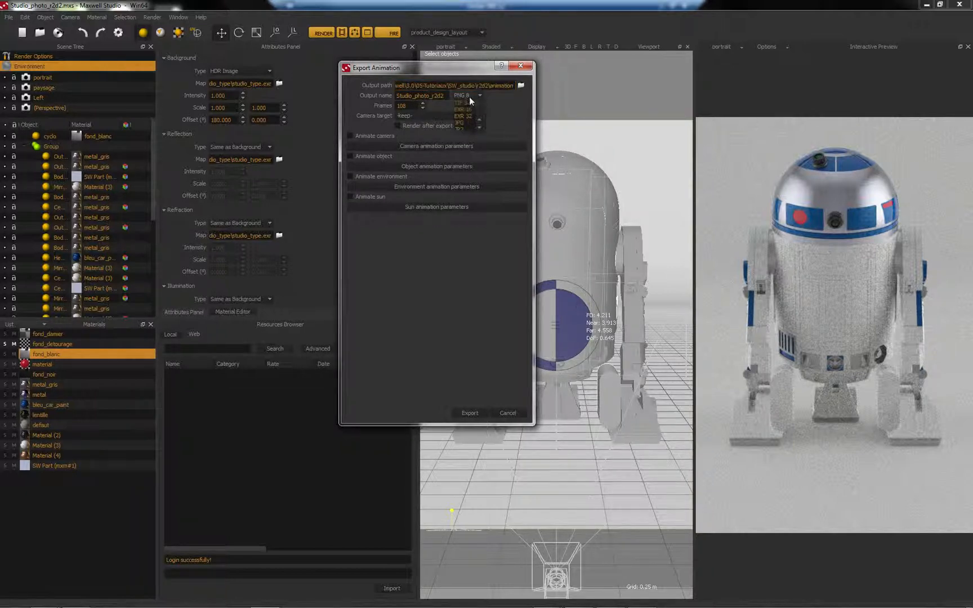
pyautogui.click(497, 100)
pyautogui.click(440, 115)
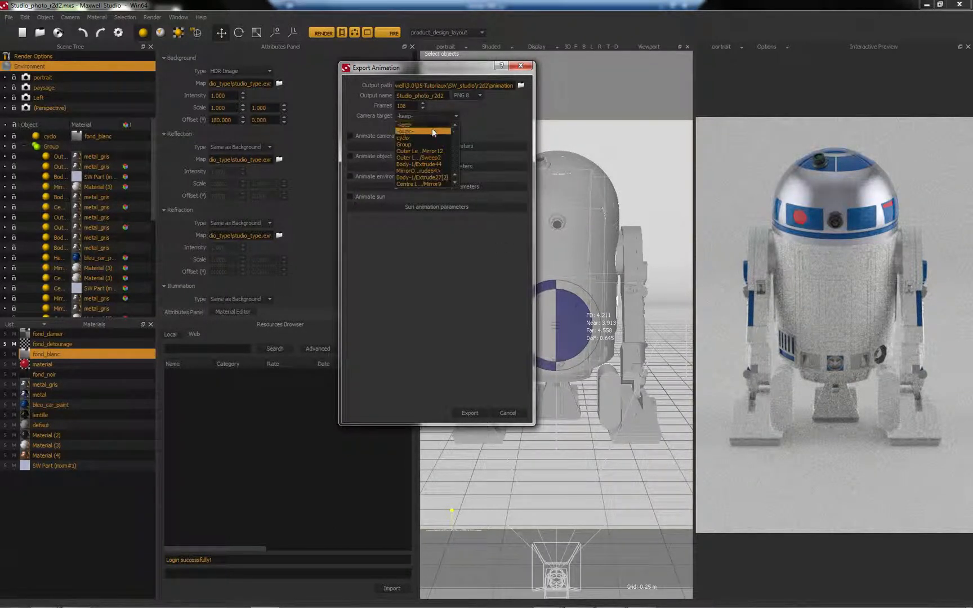
pyautogui.scroll(-5, 455, 142)
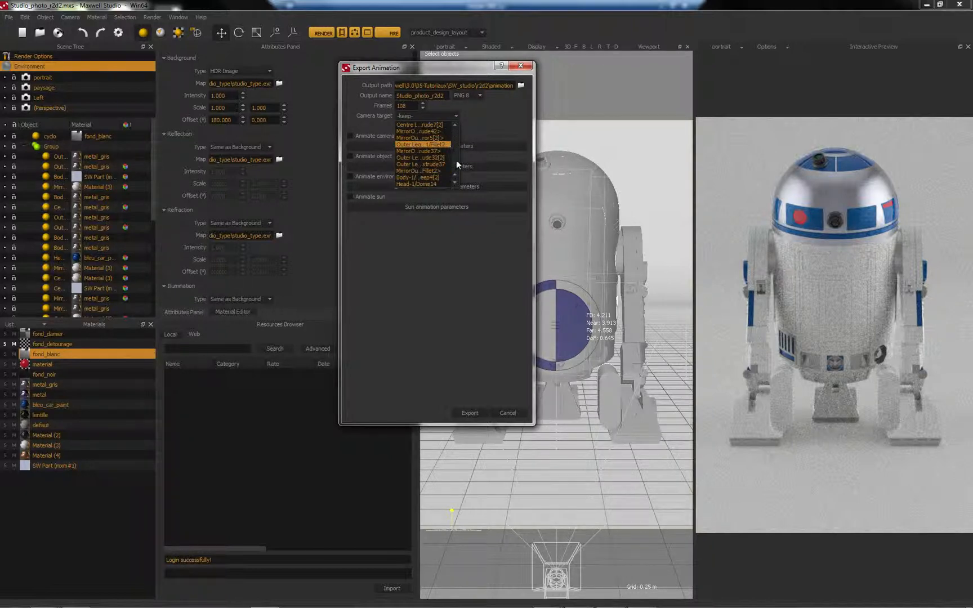
pyautogui.scroll(5, 433, 155)
pyautogui.click(482, 117)
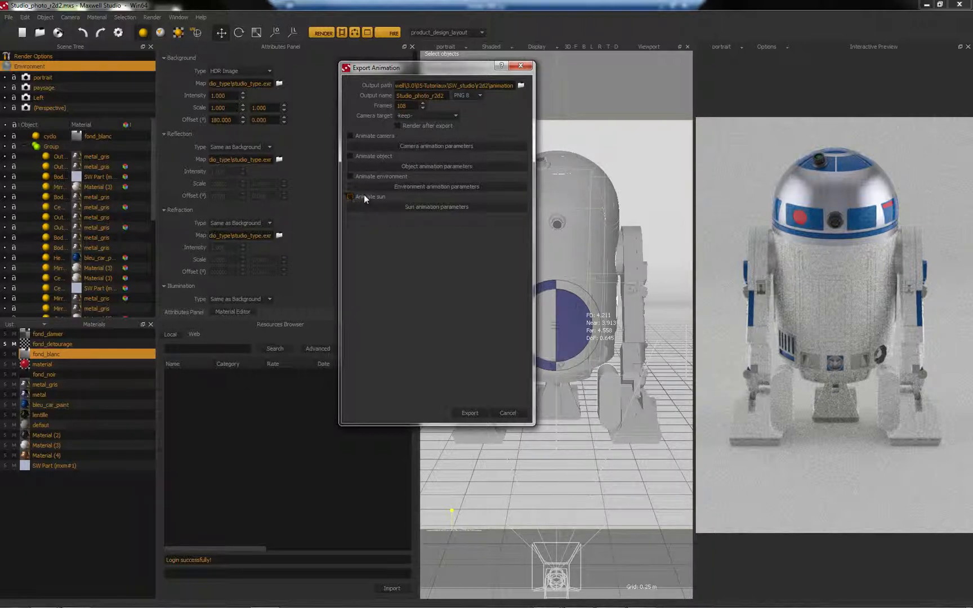
# Step: Enable camera animation to review its rotation, direction, ease and motion blur parameters, and close the export settings without exporting
pyautogui.click(349, 136)
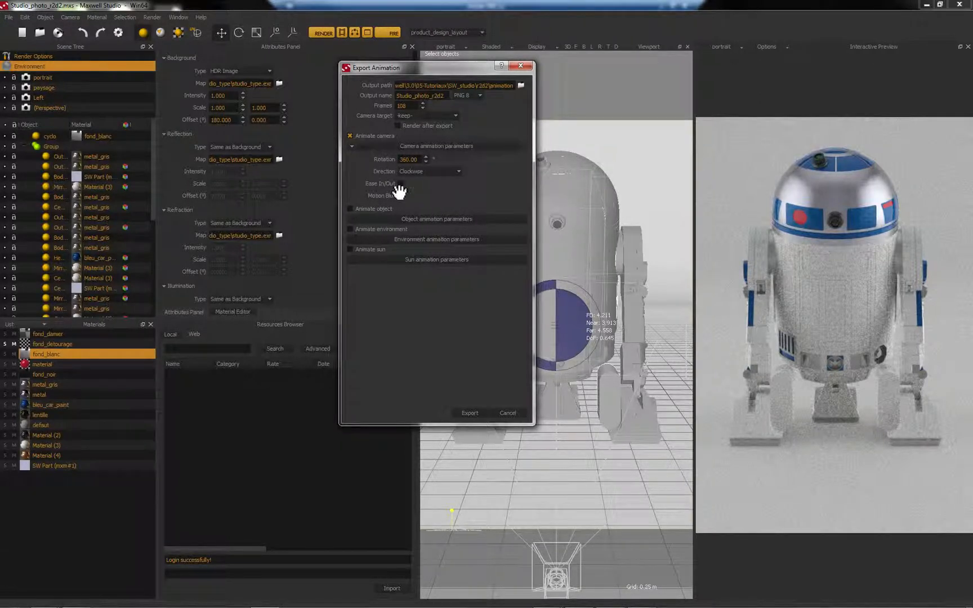
pyautogui.moveTo(420, 69); pyautogui.dragTo(305, 93)
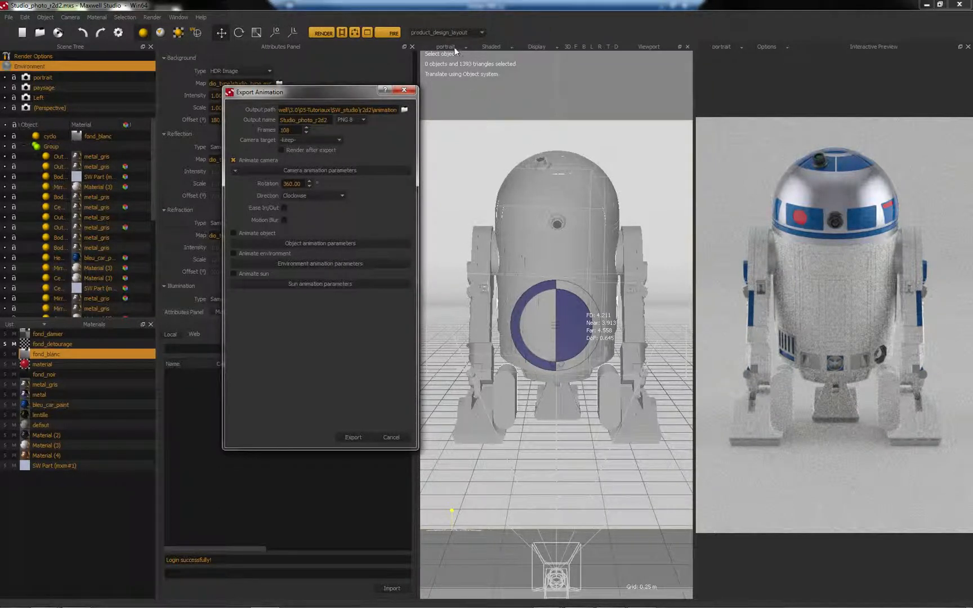
pyautogui.click(392, 437)
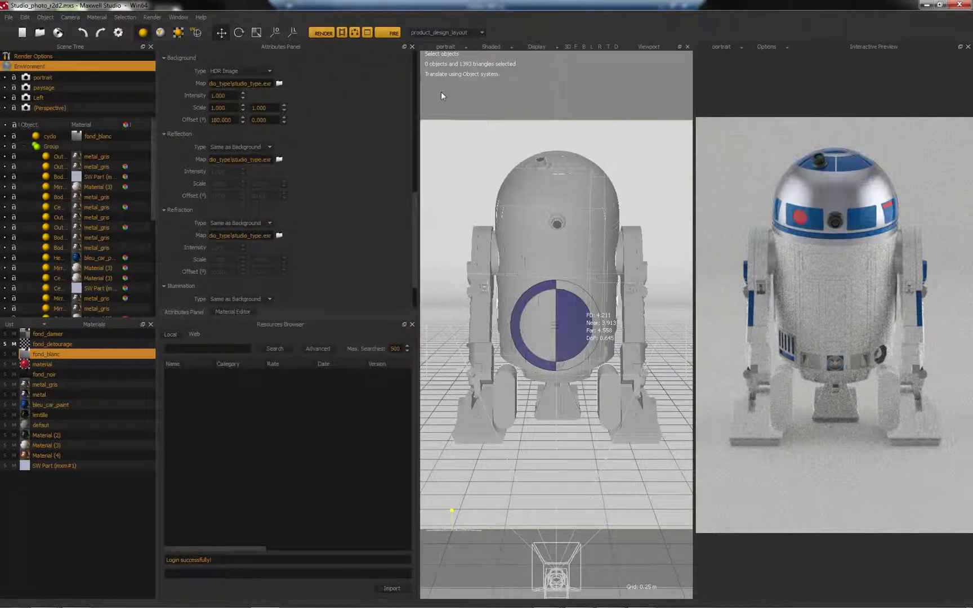
# Step: Switch the viewport to the Perspective camera and view the whole studio set with the robot and backdrop
pyautogui.click(445, 46)
pyautogui.click(445, 56)
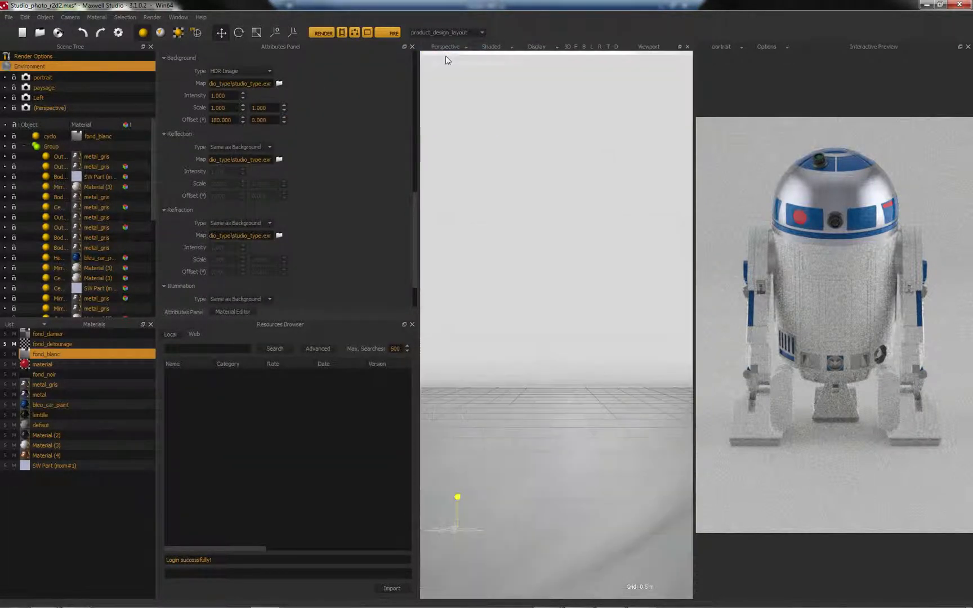
pyautogui.keyDown('alt'); pyautogui.moveTo(513, 181); pyautogui.dragTo(583, 299); pyautogui.keyUp('alt')
pyautogui.scroll(5, 574, 299)
pyautogui.click(571, 300)
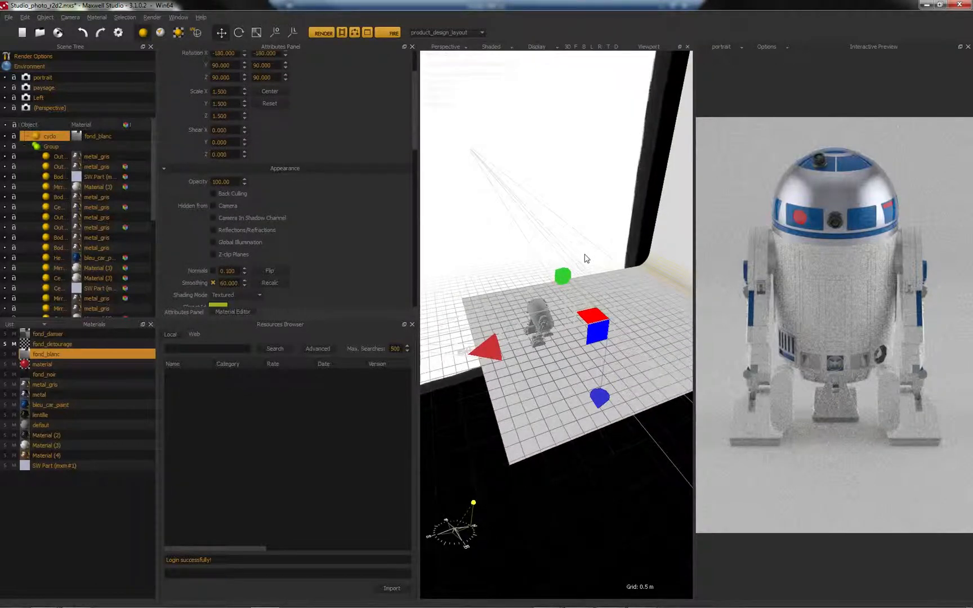
pyautogui.keyDown('alt'); pyautogui.moveTo(586, 258); pyautogui.dragTo(499, 287); pyautogui.keyUp('alt')
pyautogui.click(476, 267)
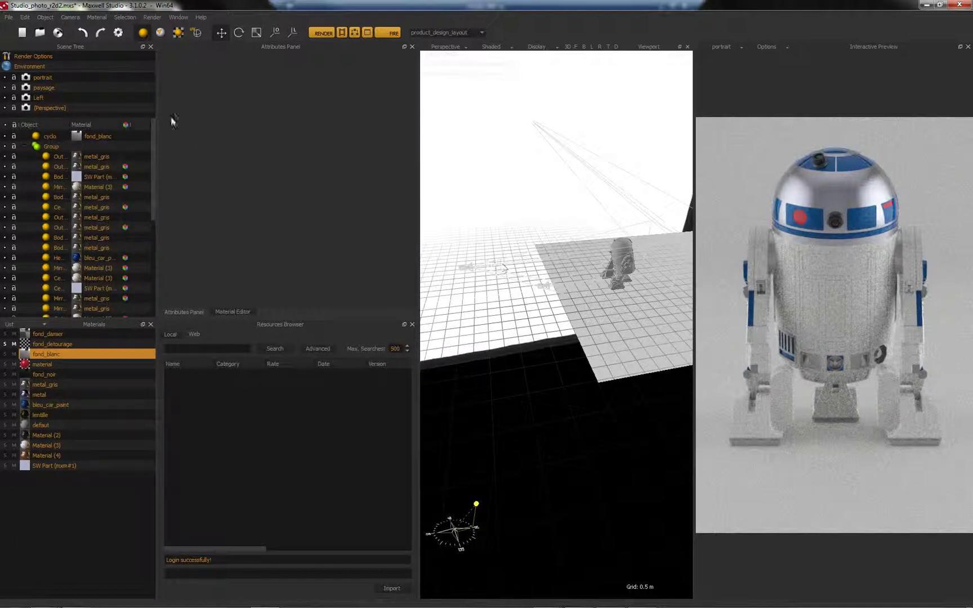
# Step: Select the portrait camera and examine its position relative to the robot model
pyautogui.click(57, 78)
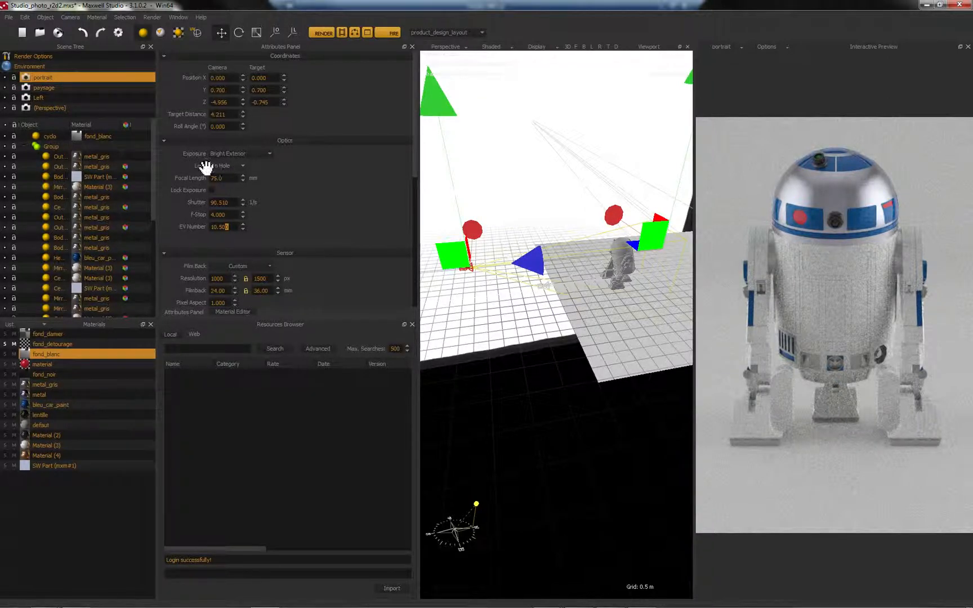
pyautogui.keyDown('alt'); pyautogui.moveTo(557, 236); pyautogui.dragTo(513, 220); pyautogui.keyUp('alt')
pyautogui.keyDown('alt'); pyautogui.moveTo(596, 262); pyautogui.dragTo(485, 105); pyautogui.keyUp('alt')
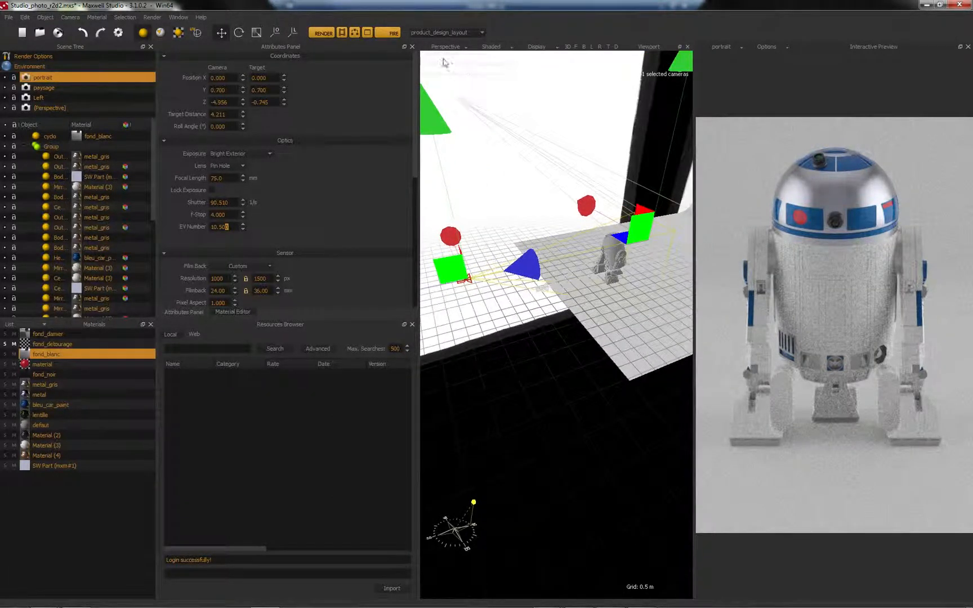
# Step: Reopen the animation export settings, turn off camera animation and enable object animation with Group as the animated object
pyautogui.click(342, 34)
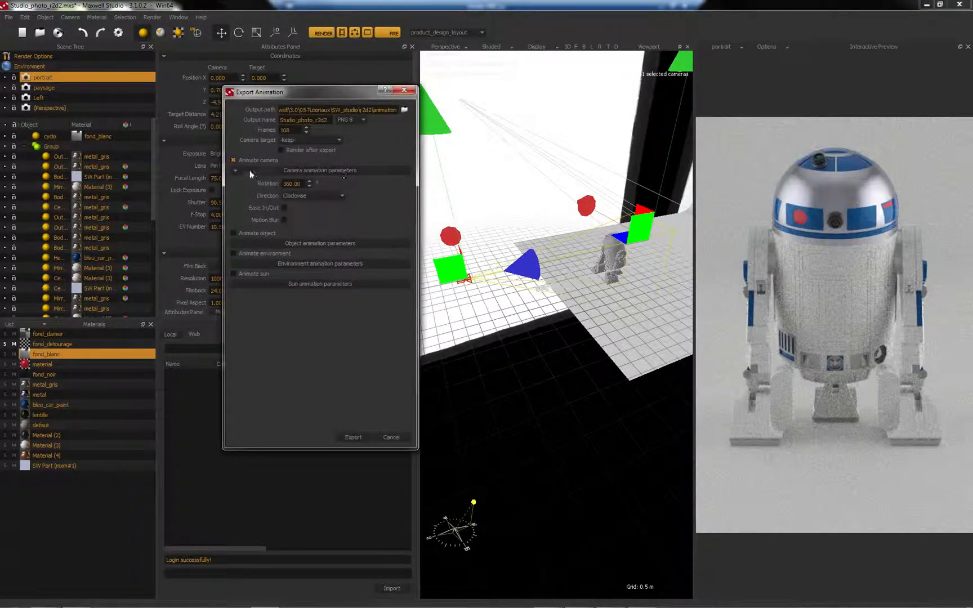
pyautogui.click(234, 161)
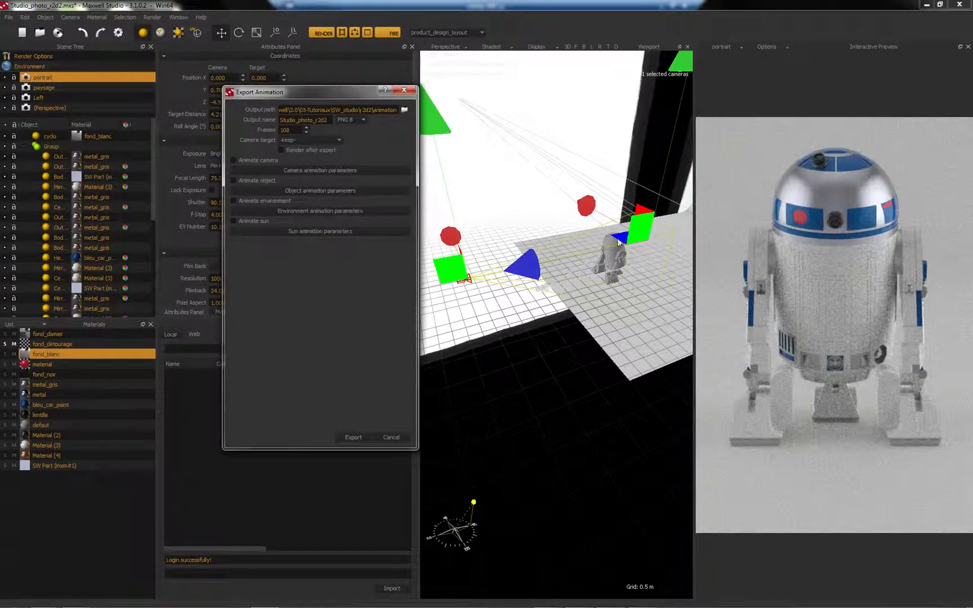
pyautogui.click(233, 180)
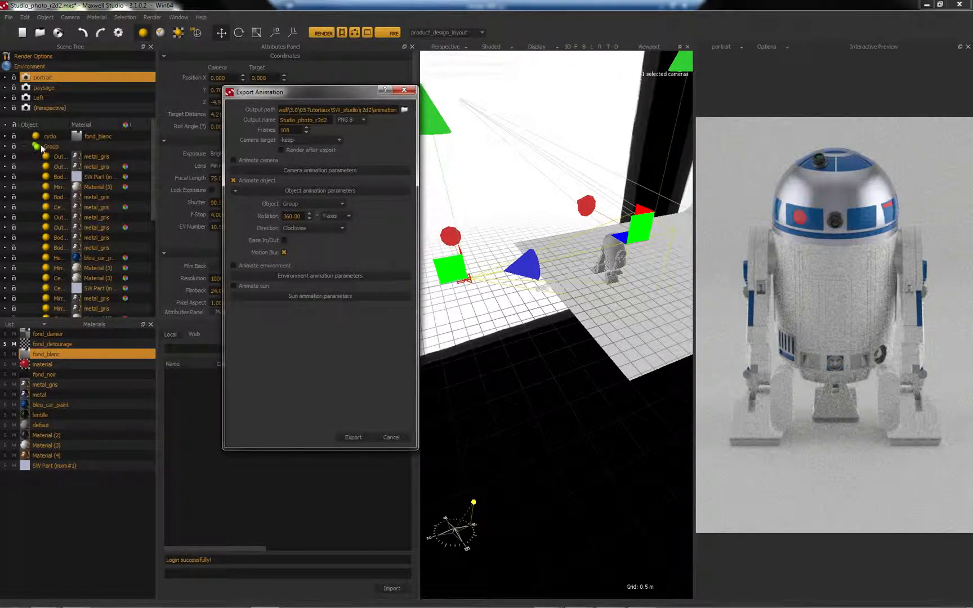
pyautogui.click(323, 204)
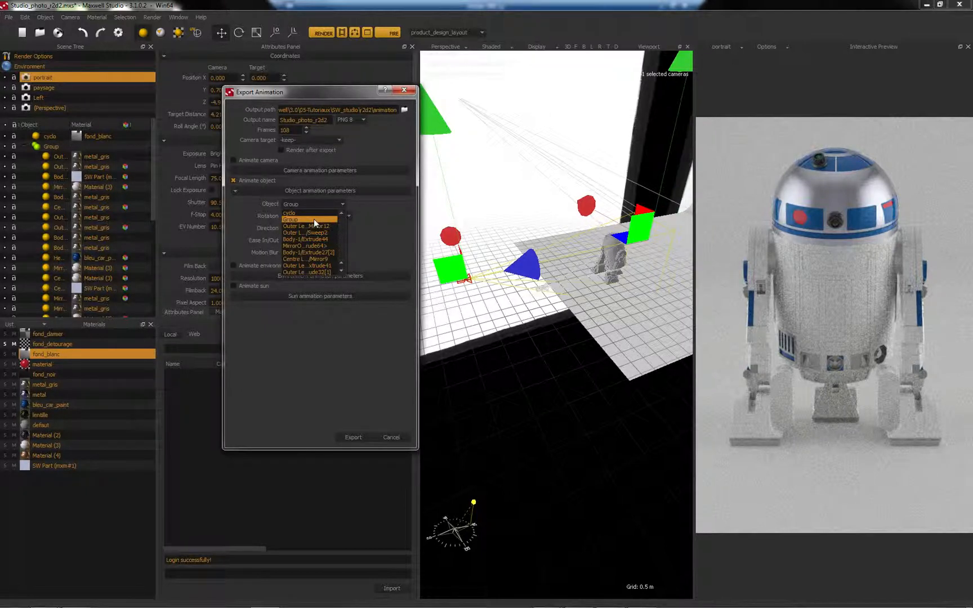
pyautogui.click(314, 218)
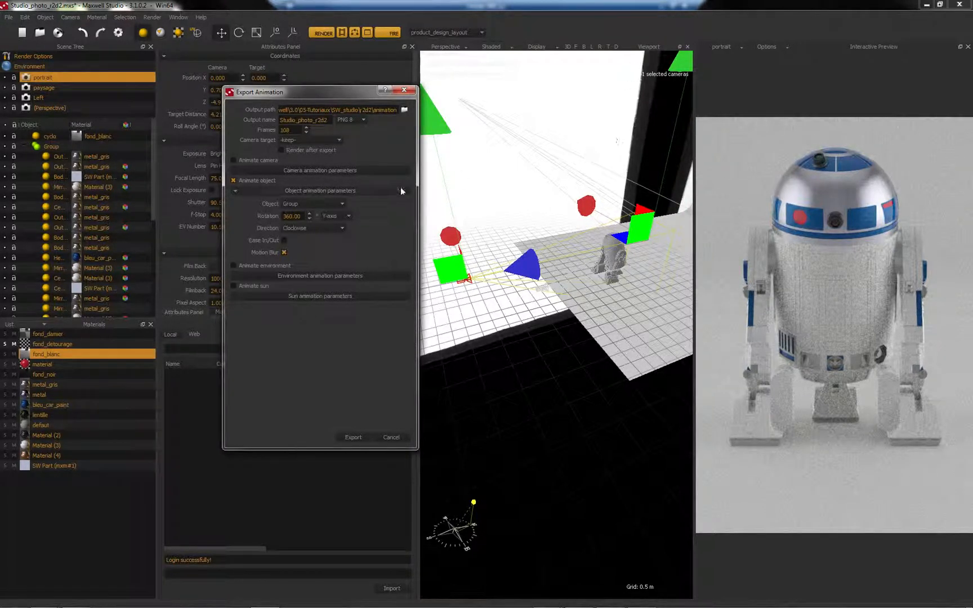
# Step: Review the object animation's direction and motion blur options and the environment animation parameters, leaving both animations off
pyautogui.click(309, 229)
pyautogui.click(319, 231)
pyautogui.click(277, 254)
pyautogui.click(233, 180)
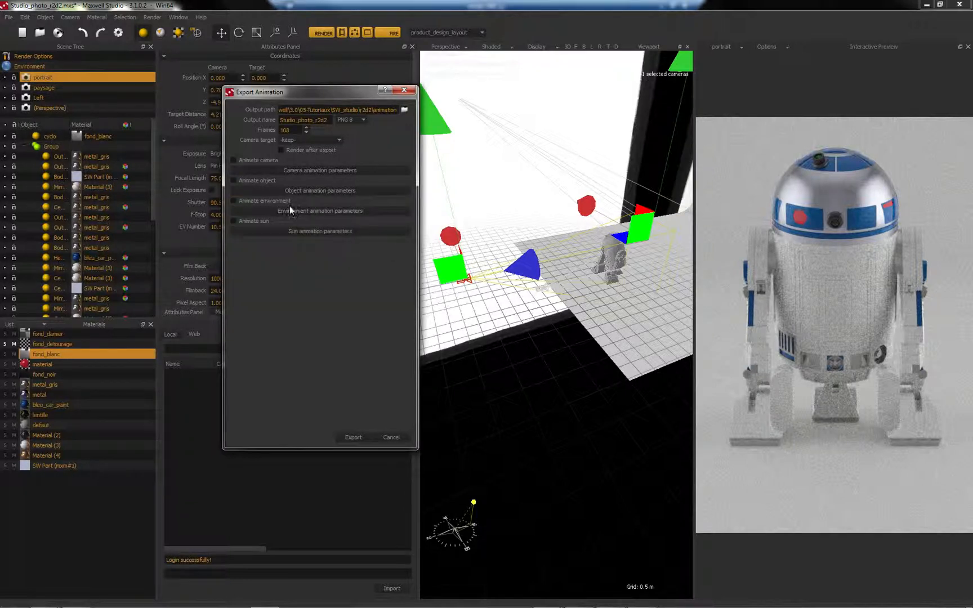
pyautogui.click(234, 201)
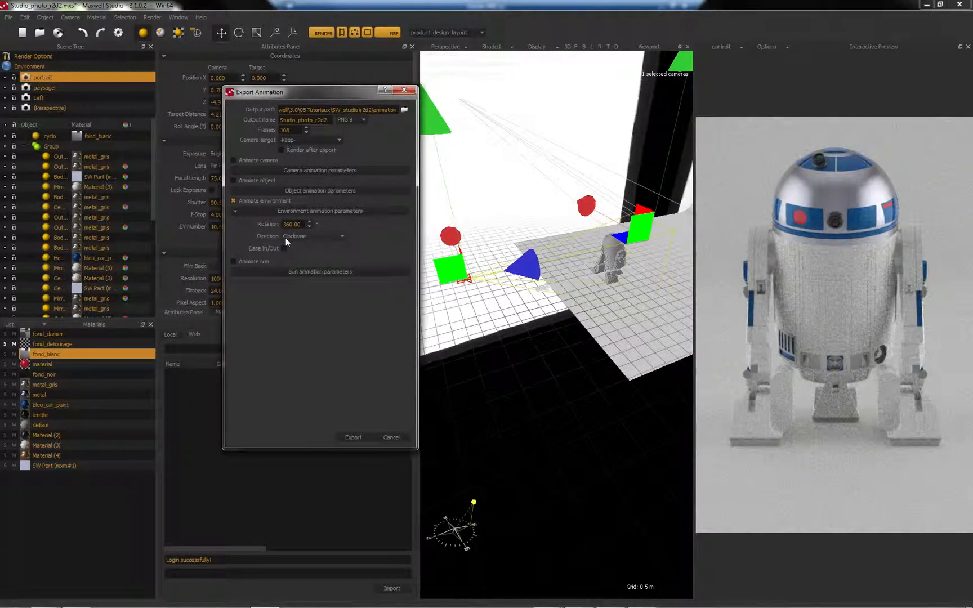
pyautogui.click(234, 201)
# Step: Enable sun animation, set its begin time to 08:00:00 and review the time direction options, turn it off and cancel the export
pyautogui.click(233, 221)
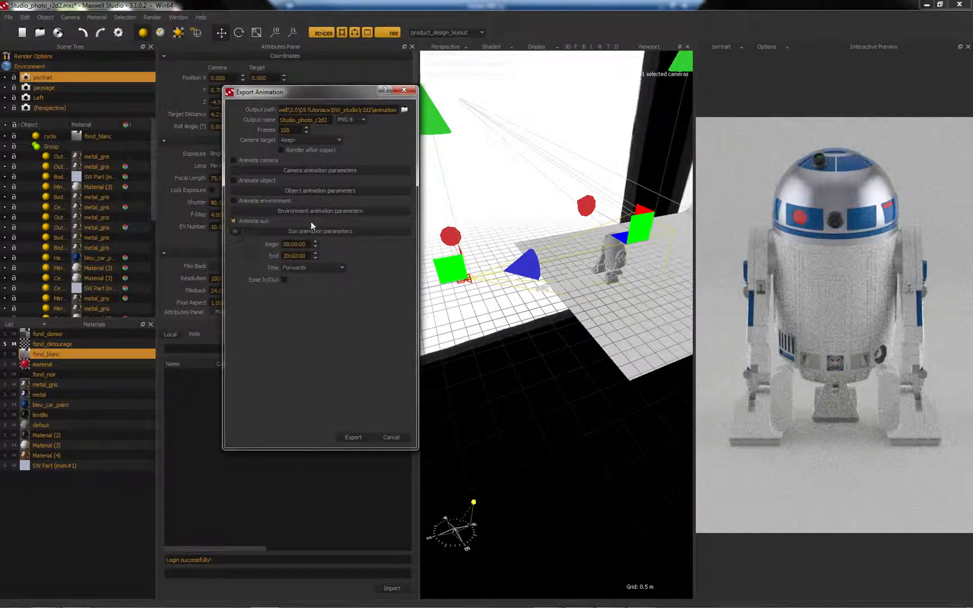
pyautogui.click(287, 243)
pyautogui.write('08')
pyautogui.click(287, 256)
pyautogui.click(293, 266)
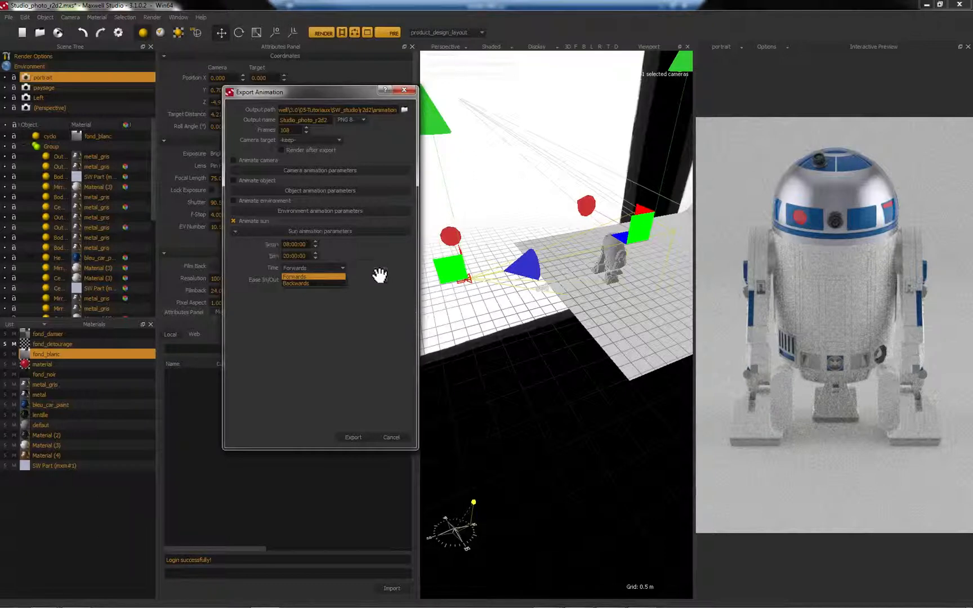
pyautogui.click(284, 244)
pyautogui.write('00')
pyautogui.click(307, 264)
pyautogui.click(305, 244)
pyautogui.write('08')
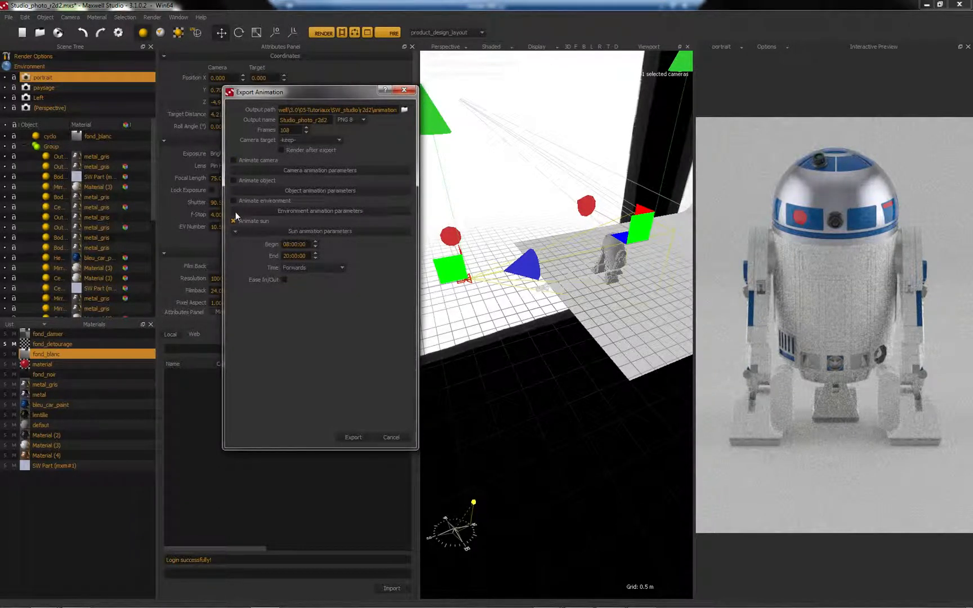
pyautogui.click(246, 221)
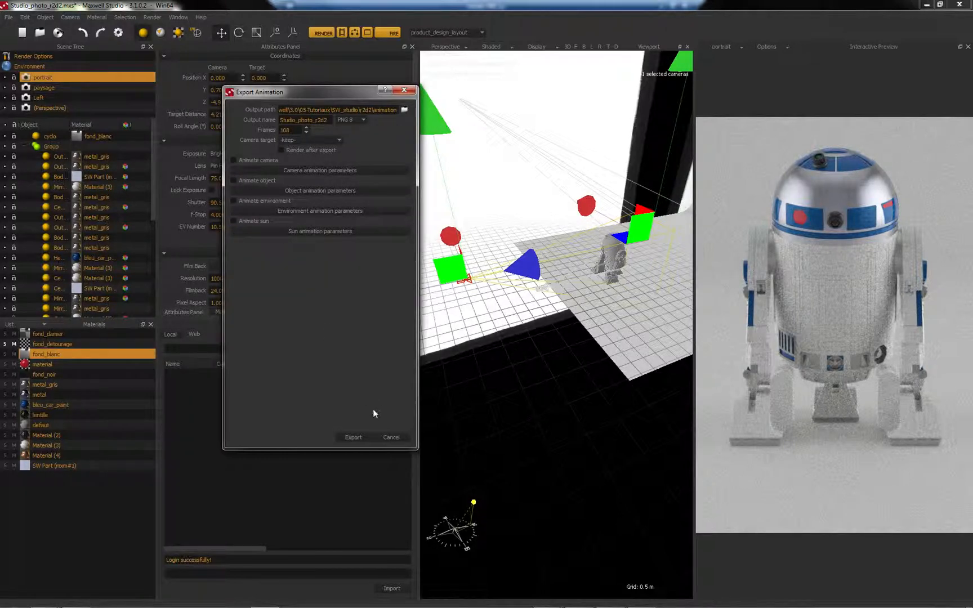
pyautogui.click(392, 437)
# Step: Select the robot's Group and examine where its pivot sits relative to the model
pyautogui.keyDown('alt'); pyautogui.moveTo(613, 235); pyautogui.dragTo(580, 307); pyautogui.keyUp('alt')
pyautogui.click(53, 147)
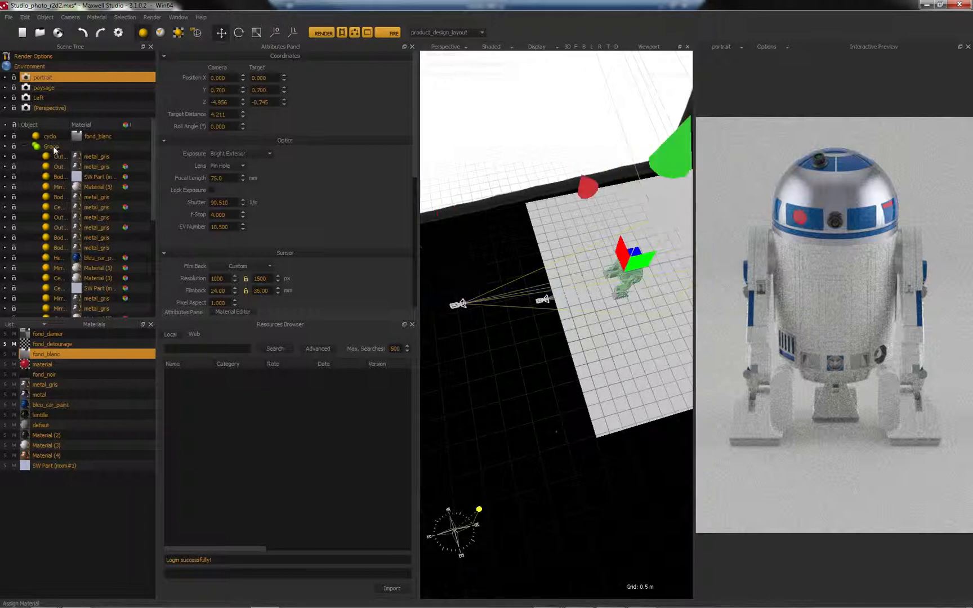
pyautogui.keyDown('alt'); pyautogui.moveTo(555, 281); pyautogui.dragTo(607, 382); pyautogui.keyUp('alt')
pyautogui.keyDown('alt'); pyautogui.moveTo(603, 304); pyautogui.dragTo(604, 276); pyautogui.keyUp('alt')
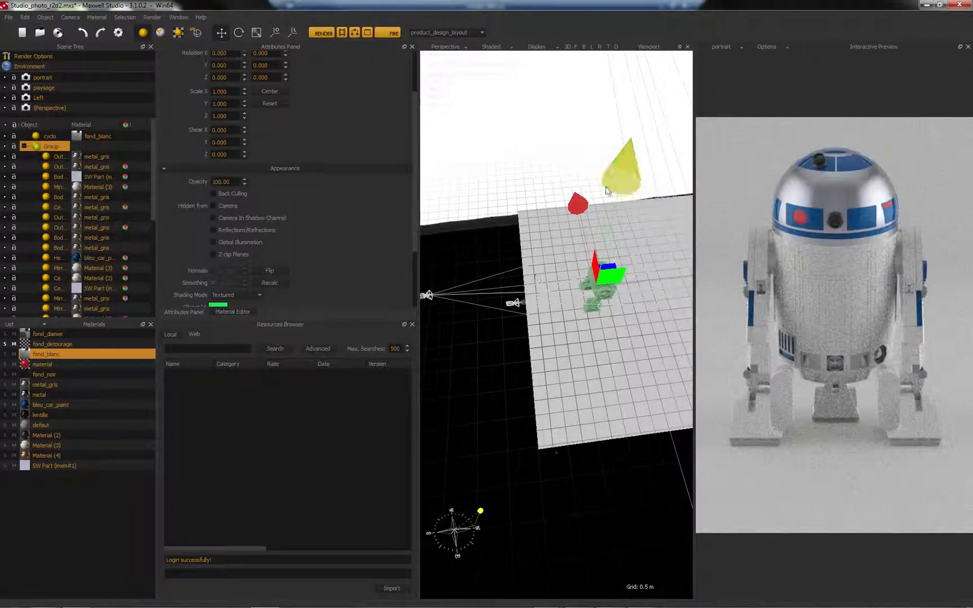
pyautogui.keyDown('alt'); pyautogui.moveTo(560, 278); pyautogui.dragTo(577, 293); pyautogui.keyUp('alt')
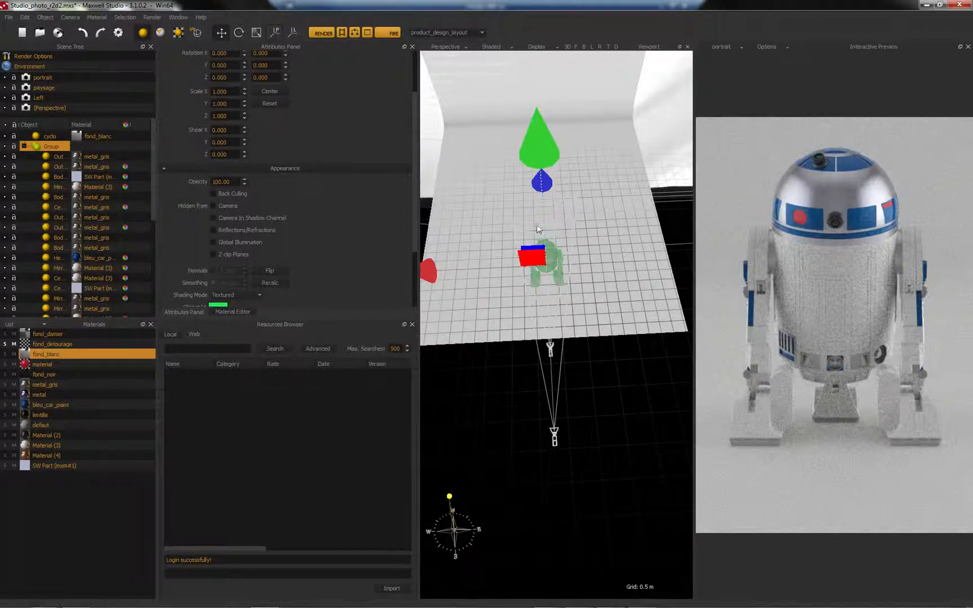
pyautogui.keyDown('alt'); pyautogui.moveTo(523, 214); pyautogui.dragTo(563, 145); pyautogui.keyUp('alt')
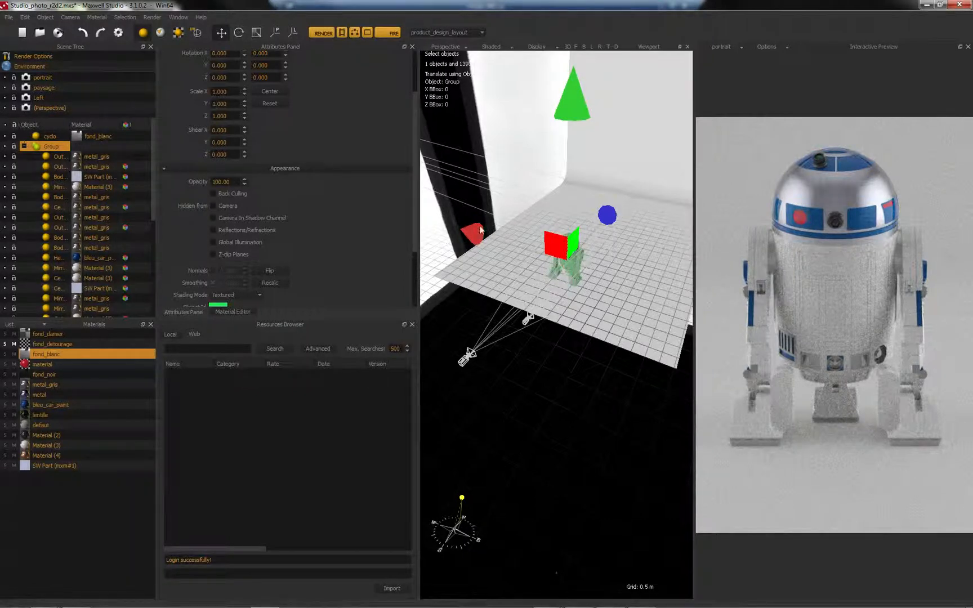
# Step: Move the Group's pivot along its X axis, away from the robot
pyautogui.moveTo(481, 236); pyautogui.dragTo(444, 228)
pyautogui.keyDown('alt'); pyautogui.moveTo(505, 252); pyautogui.dragTo(568, 272); pyautogui.keyUp('alt')
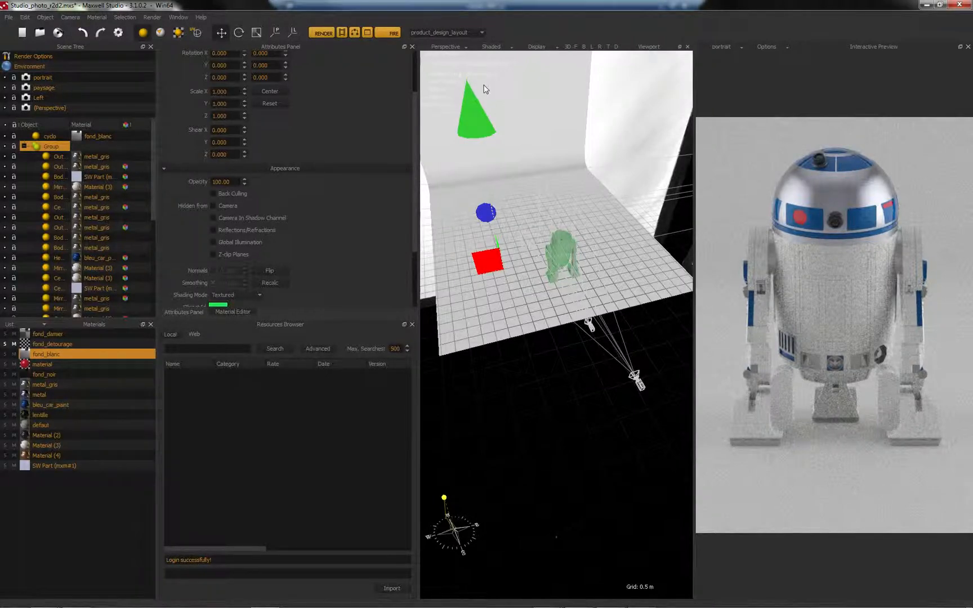
# Step: From the top view, move the Group's pivot back along its X axis until it is centred on the robot's dome
pyautogui.click(608, 48)
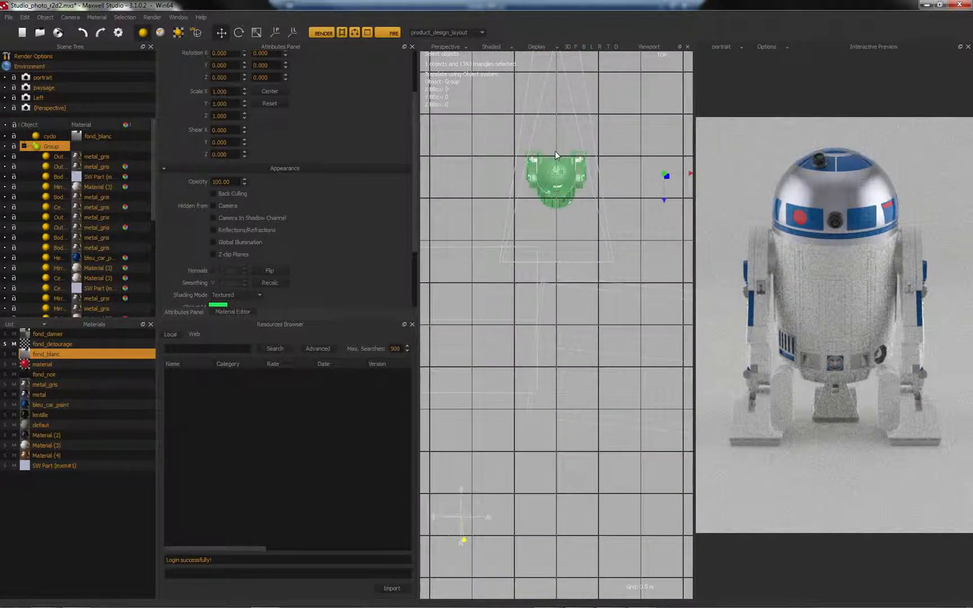
pyautogui.moveTo(656, 197); pyautogui.dragTo(553, 196)
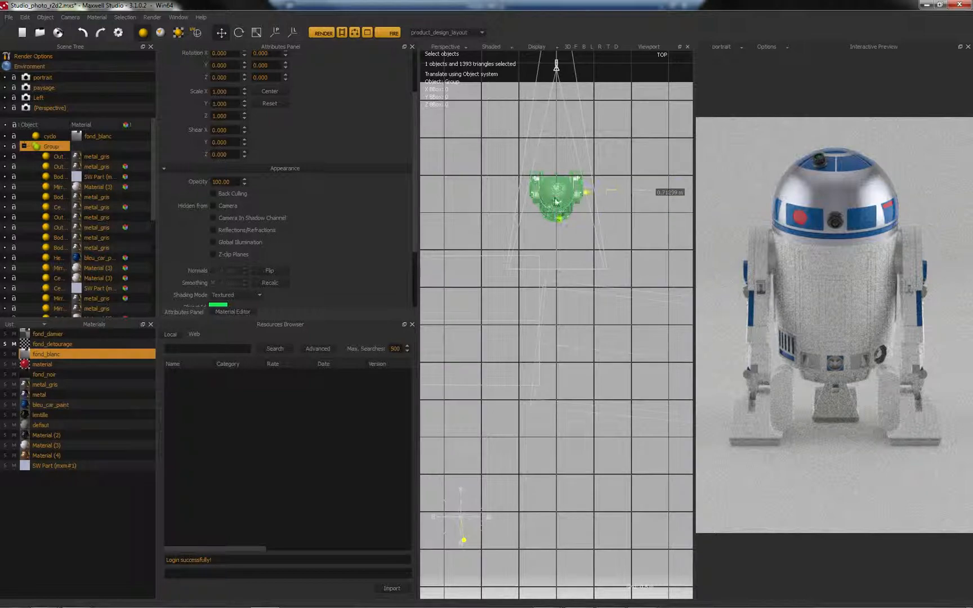
pyautogui.scroll(3, 552, 195)
pyautogui.scroll(3, 552, 195)
pyautogui.keyDown('alt'); pyautogui.moveTo(580, 131); pyautogui.dragTo(577, 241, button='middle'); pyautogui.keyUp('alt')
pyautogui.scroll(1, 577, 240)
pyautogui.scroll(2, 578, 241)
pyautogui.keyDown('alt'); pyautogui.moveTo(538, 141); pyautogui.dragTo(577, 210, button='middle'); pyautogui.keyUp('alt')
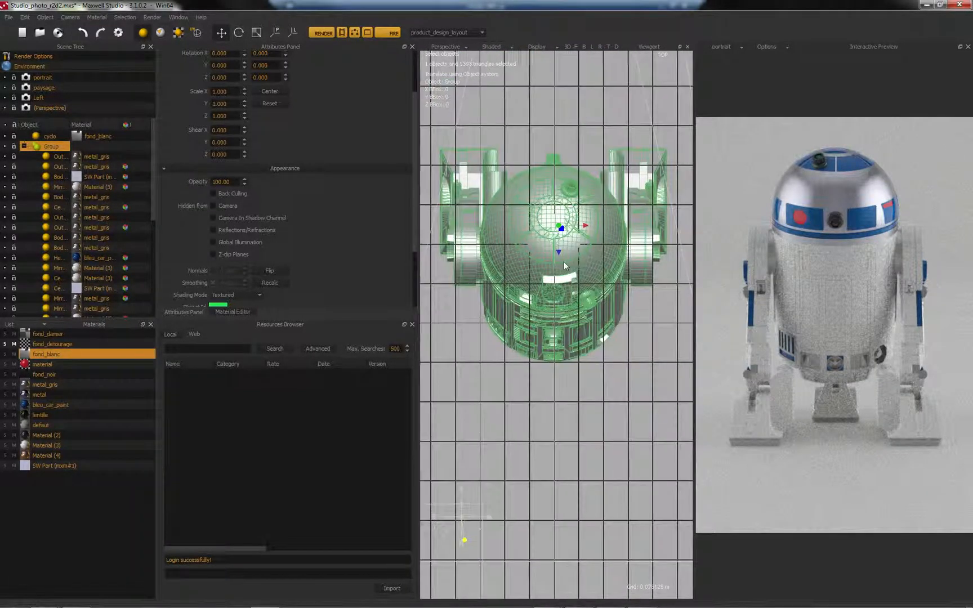
pyautogui.scroll(3, 577, 210)
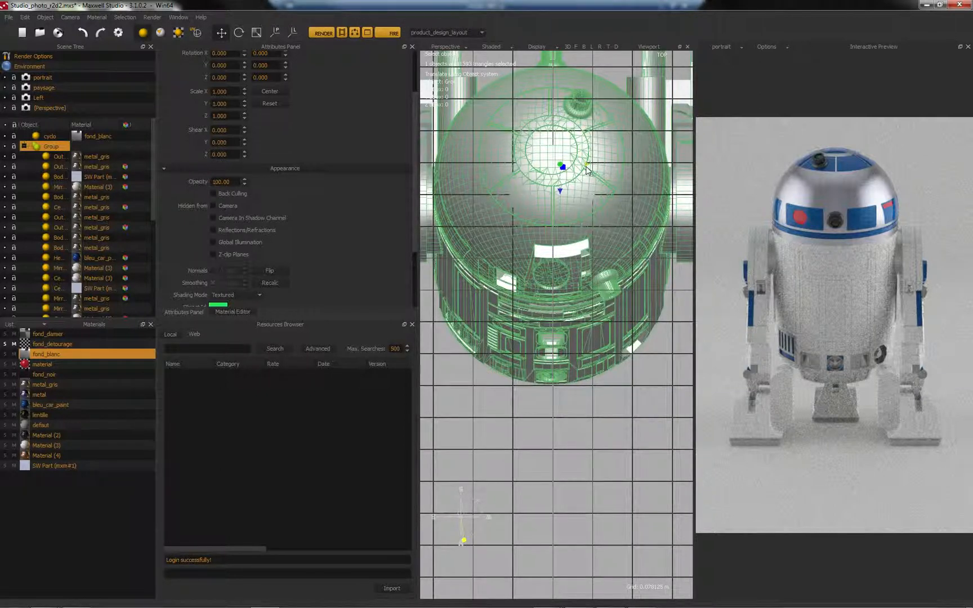
pyautogui.moveTo(587, 169); pyautogui.dragTo(579, 167)
# Step: Return the viewport to the 3D view and look through the portrait camera
pyautogui.click(566, 48)
pyautogui.click(451, 49)
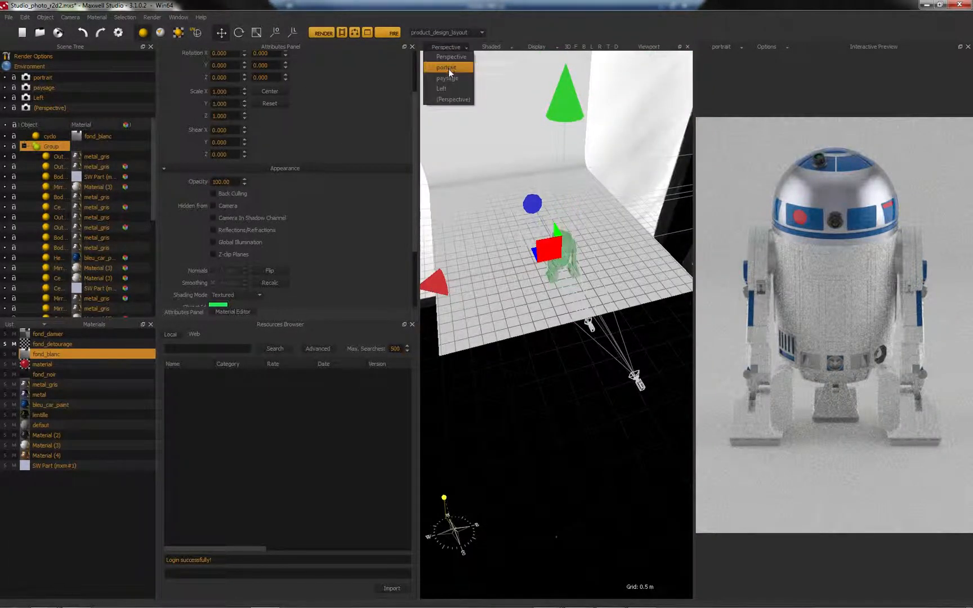
pyautogui.click(447, 68)
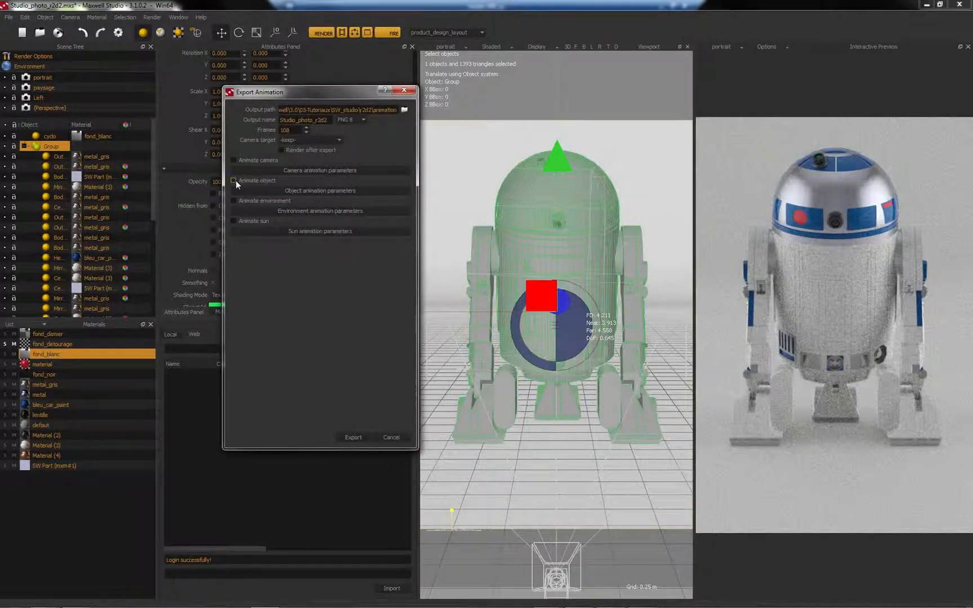
# Step: Enable object animation in the animation export options and select the frame count for review
pyautogui.click(233, 181)
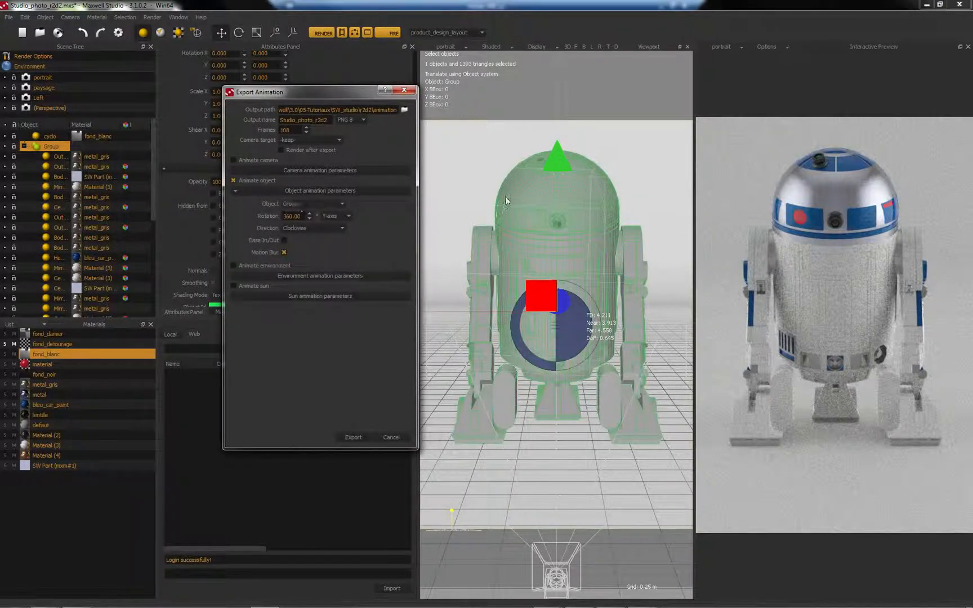
pyautogui.doubleClick(292, 127)
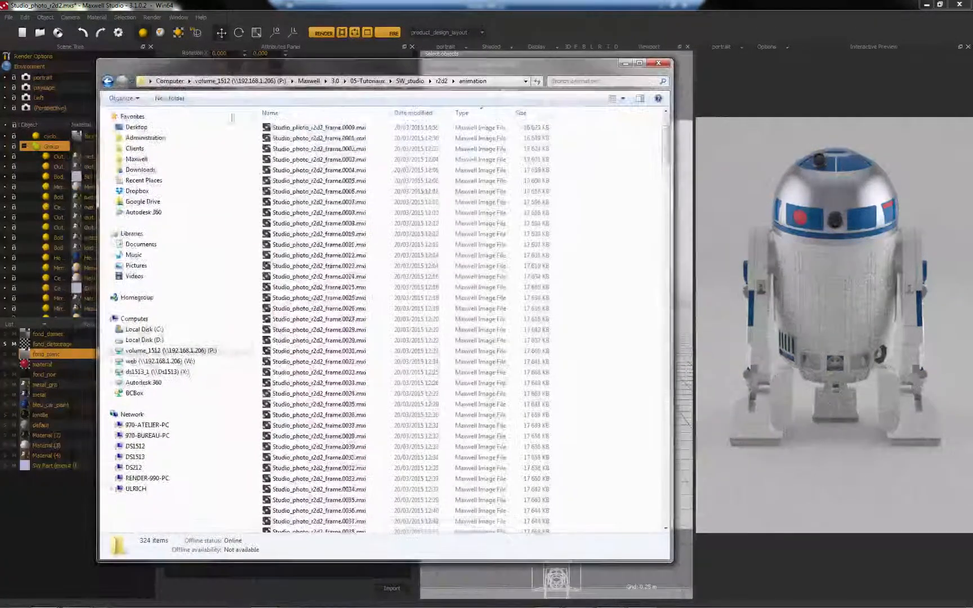
# Step: Examine the MXI, MXS and PNG frame files in the r2d2 animation folder in Windows Explorer, and cancel the animation export
pyautogui.scroll(-17, 334, 218)
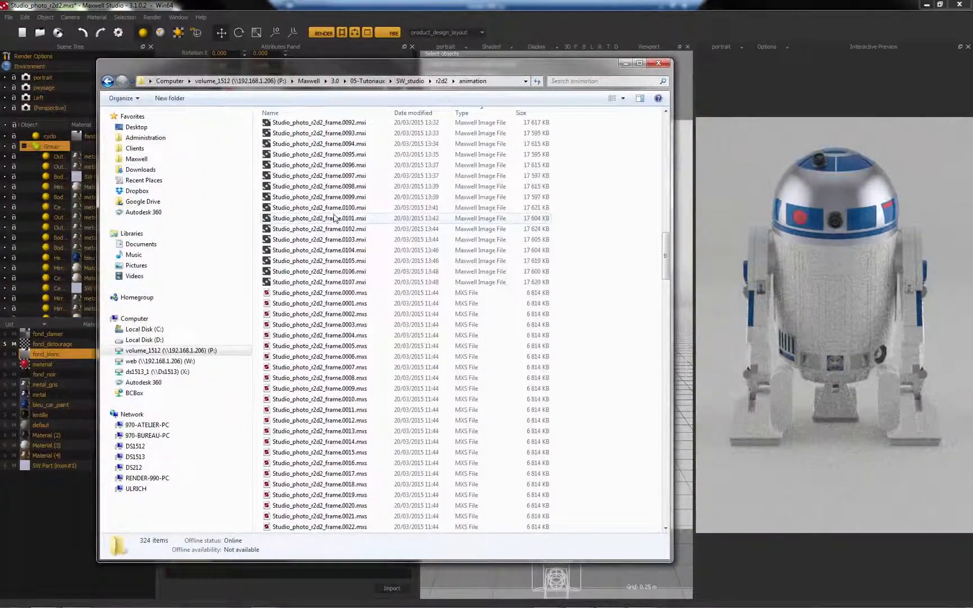
pyautogui.click(333, 211)
pyautogui.press('Down')
pyautogui.press('Down')
pyautogui.press('Down')
pyautogui.press('Down')
pyautogui.press('Down')
pyautogui.press('Down')
pyautogui.press('Down')
pyautogui.press('Down')
pyautogui.press('Down')
pyautogui.press('Down')
pyautogui.press('Down')
pyautogui.press('Down')
pyautogui.press('Down')
pyautogui.press('Down')
pyautogui.press('Down')
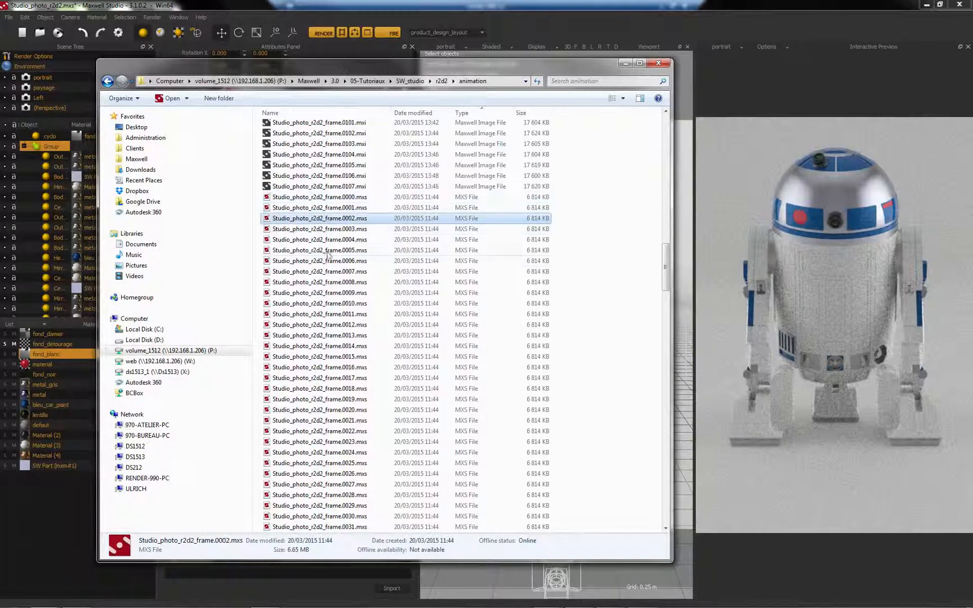
pyautogui.press('Down')
pyautogui.press('Down')
pyautogui.press('Down')
pyautogui.press('Down')
pyautogui.press('Down')
pyautogui.press('Down')
pyautogui.press('Down')
pyautogui.press('Down')
pyautogui.press('Down')
pyautogui.press('Down')
pyautogui.press('Down')
pyautogui.press('Down')
pyautogui.press('Down')
pyautogui.press('Down')
pyautogui.press('Down')
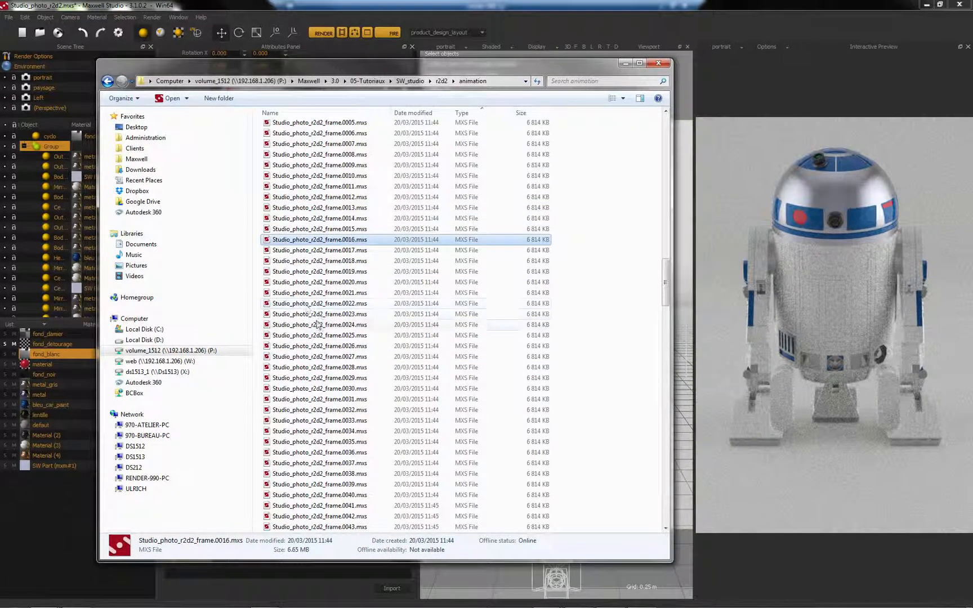
pyautogui.scroll(-20, 324, 414)
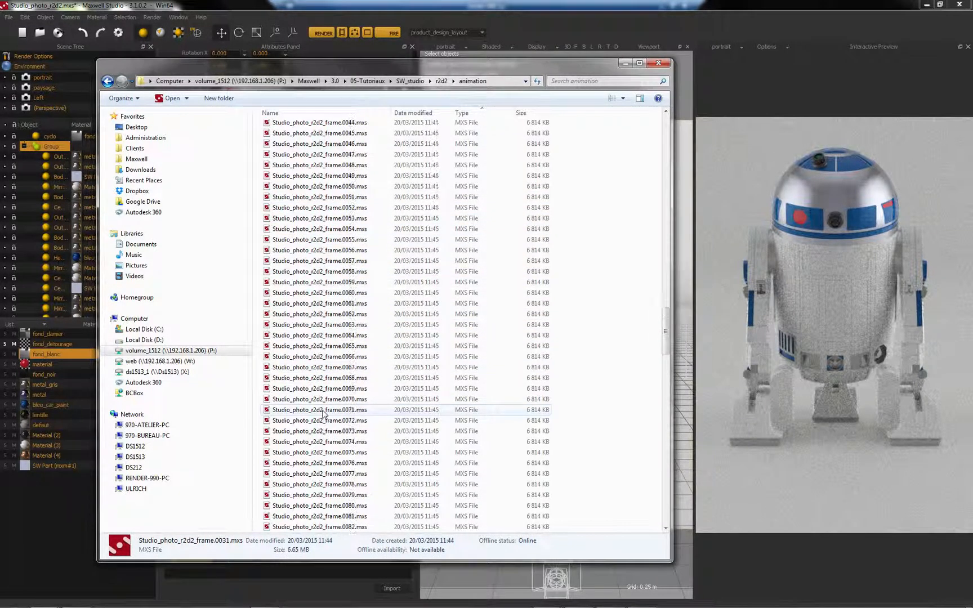
pyautogui.scroll(-3, 324, 414)
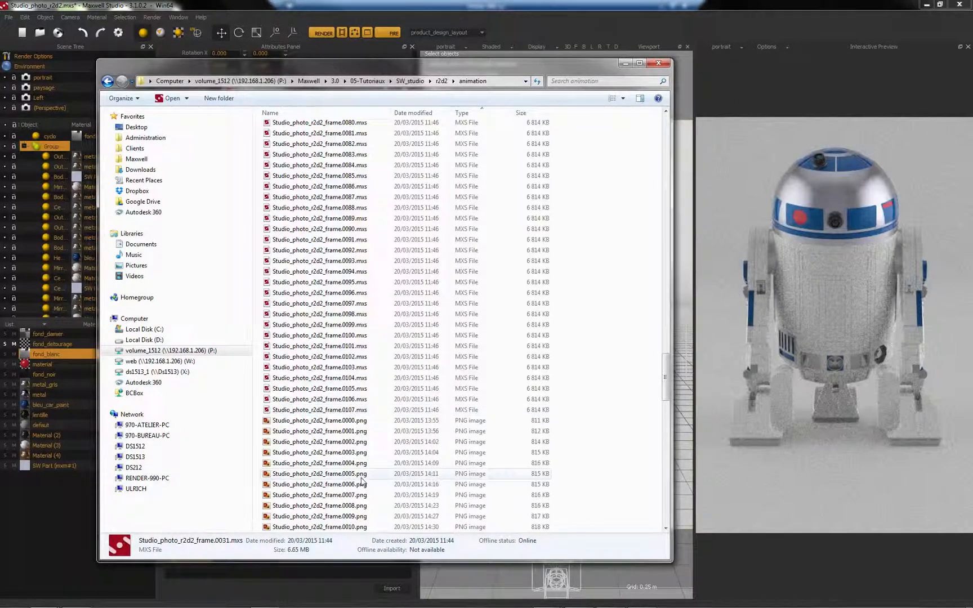
pyautogui.click(361, 410)
pyautogui.moveTo(361, 411); pyautogui.dragTo(358, 305)
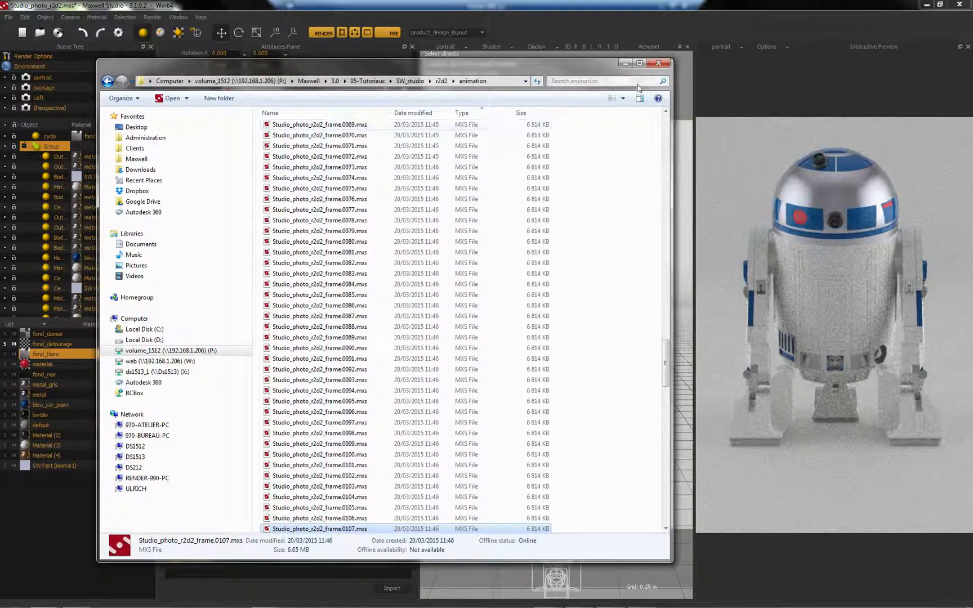
pyautogui.moveTo(614, 67); pyautogui.dragTo(615, 88)
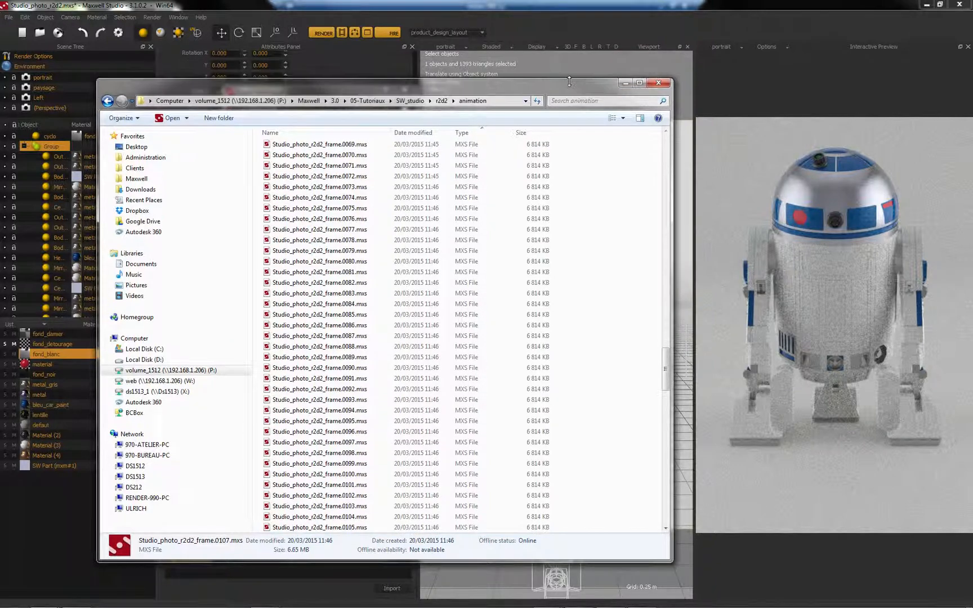
pyautogui.click(624, 85)
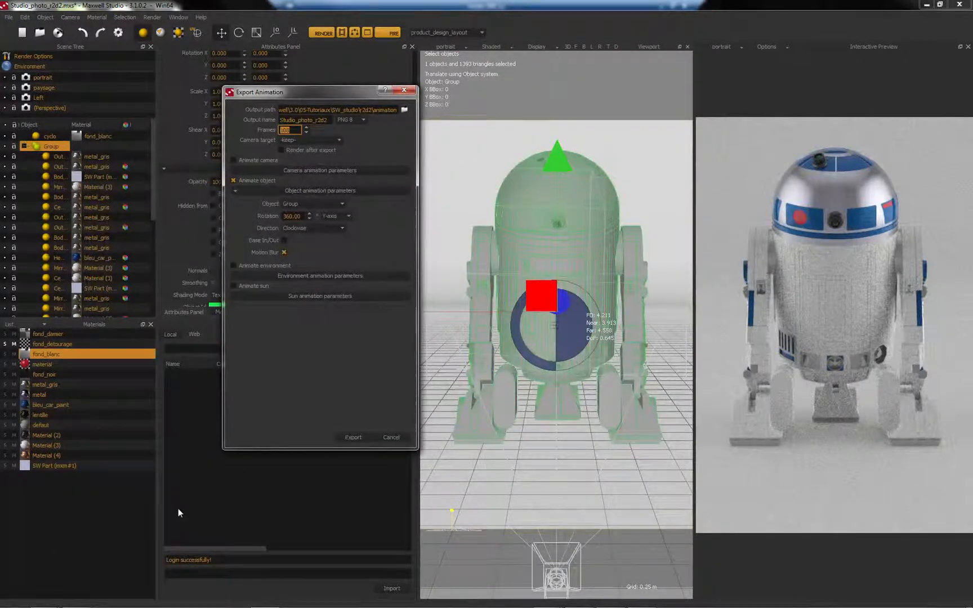
pyautogui.click(392, 437)
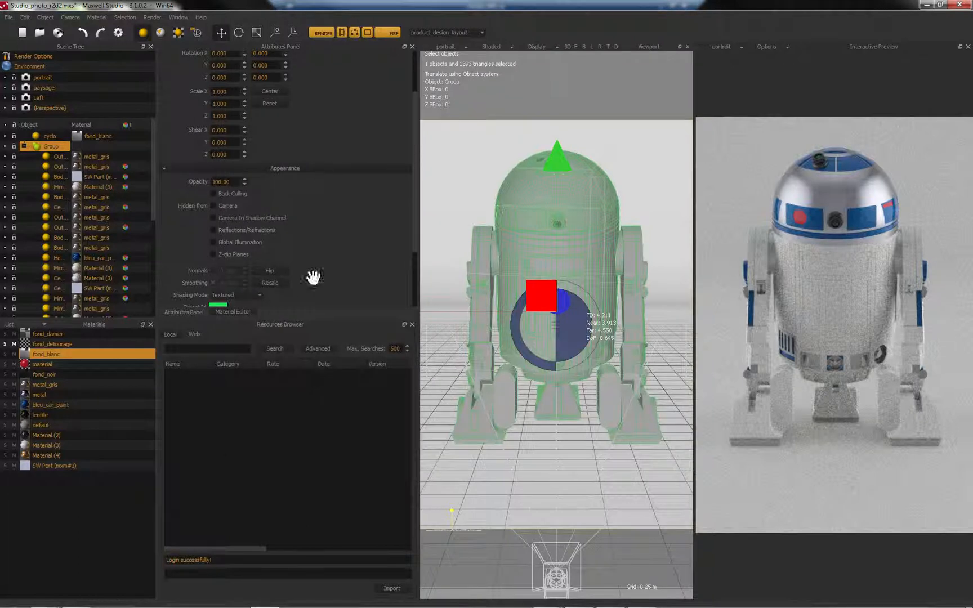
# Step: Switch to Maxwell Monitor and collapse the frame list of Jobs 14-16
pyautogui.press('super')
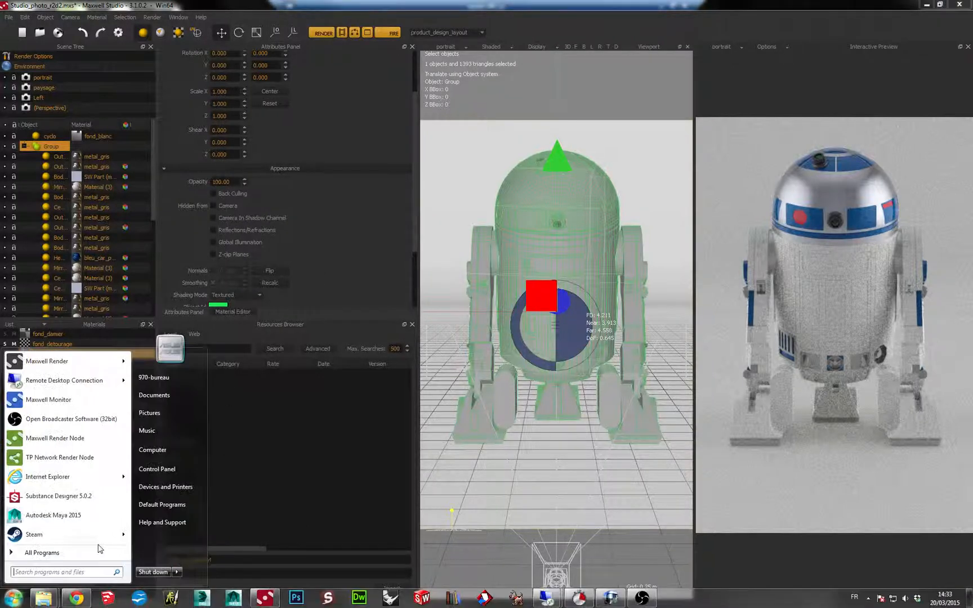
pyautogui.click(49, 399)
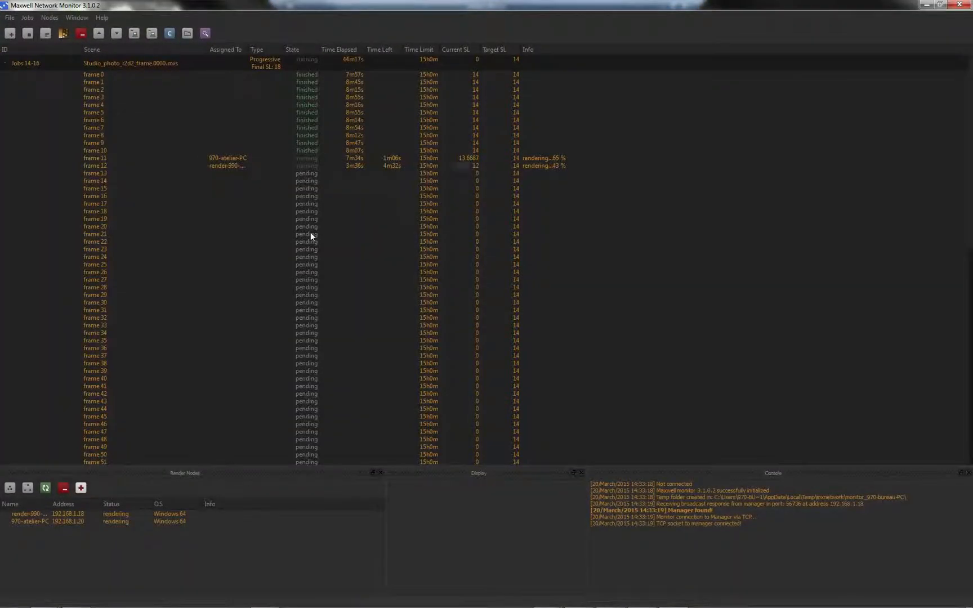
pyautogui.click(7, 65)
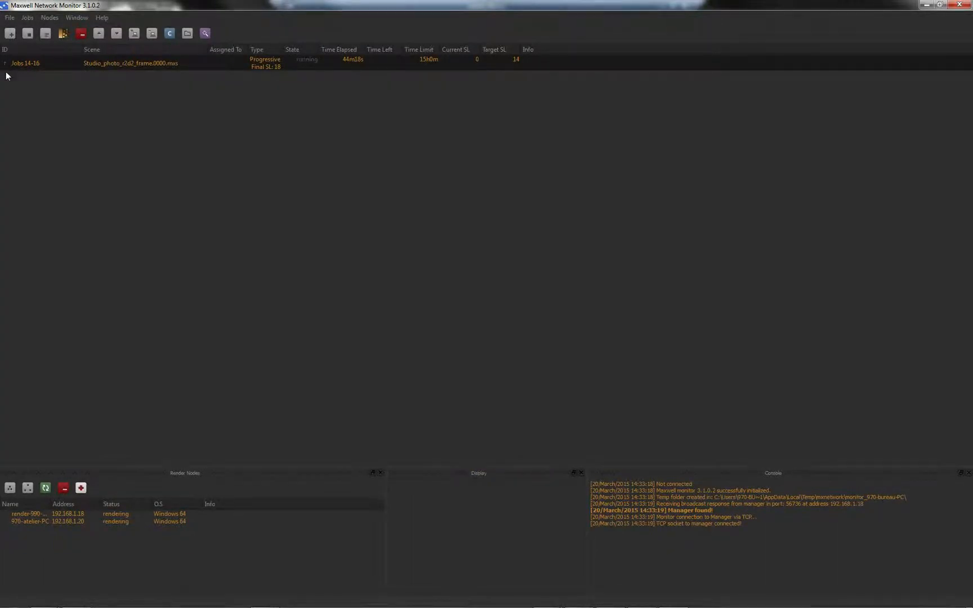
# Step: Add a network job for the scene Studio_photo_hans_reset.0000.mxs in X:\Test\animationhans, with frames 0-71
pyautogui.click(11, 34)
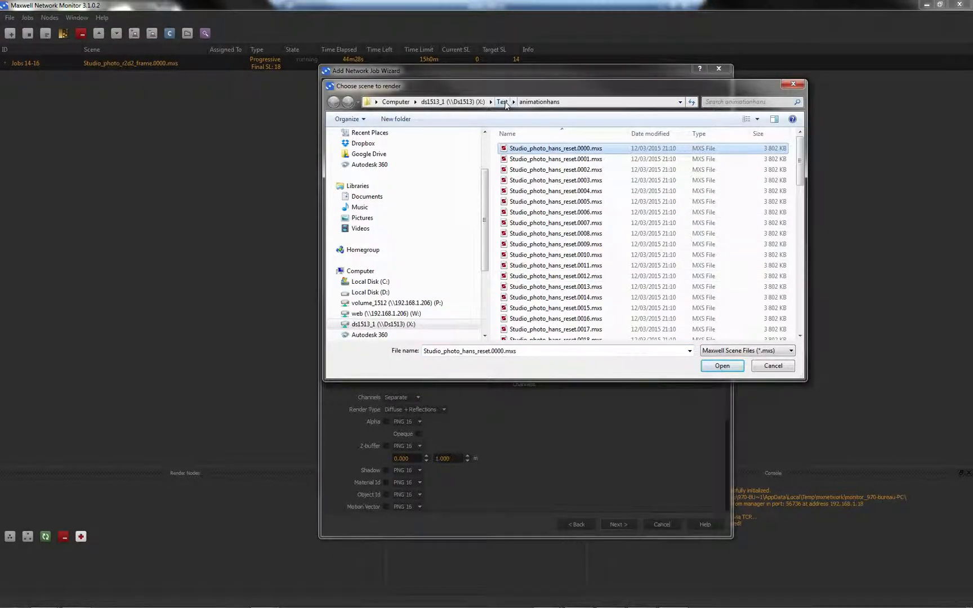
pyautogui.click(416, 102)
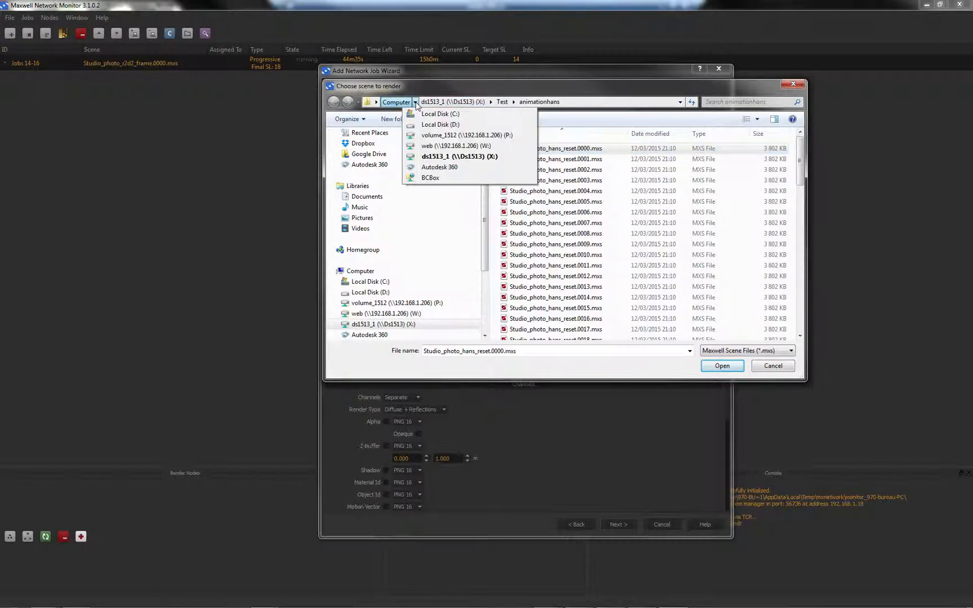
pyautogui.click(587, 157)
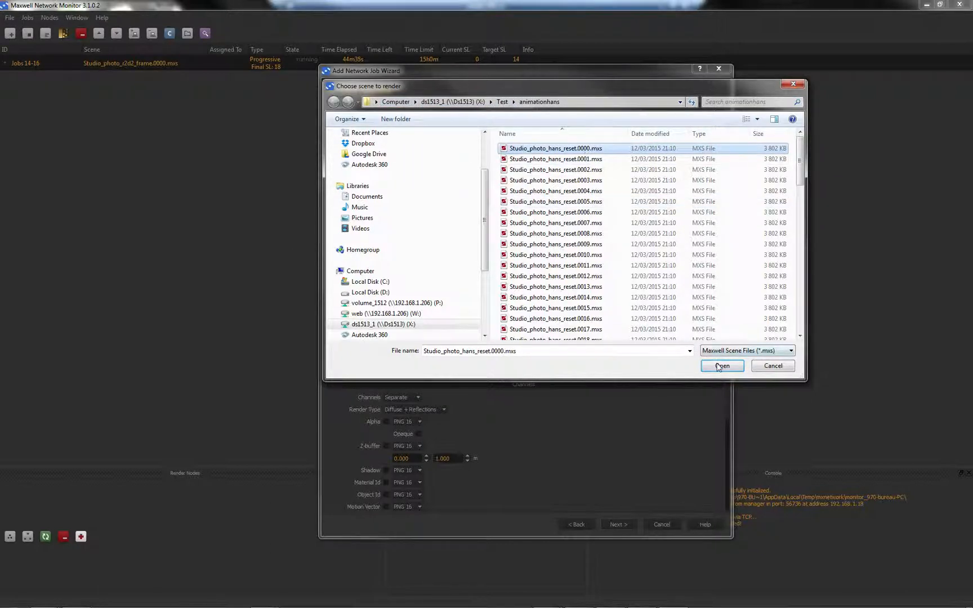
pyautogui.click(721, 365)
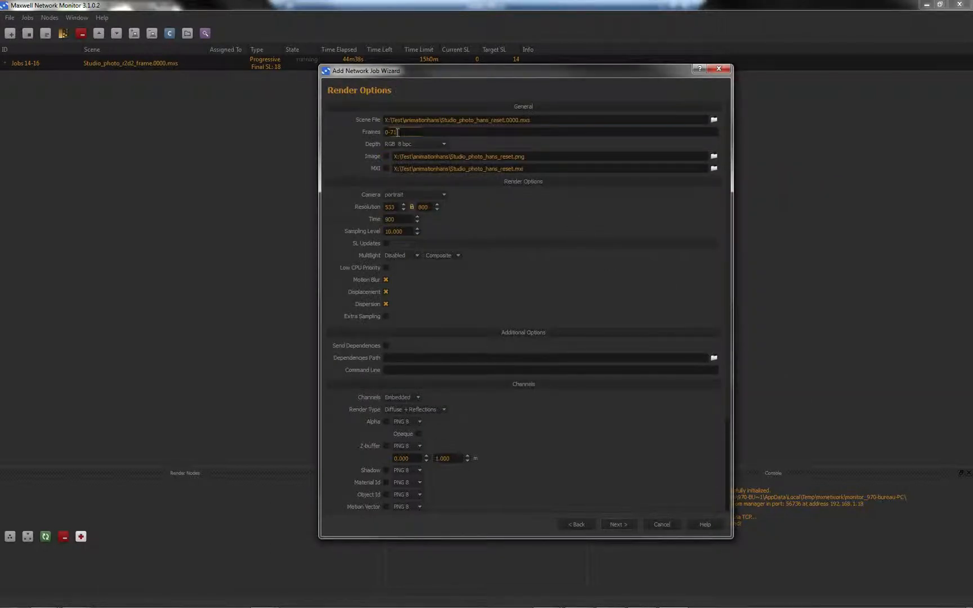
pyautogui.moveTo(396, 132); pyautogui.dragTo(375, 132)
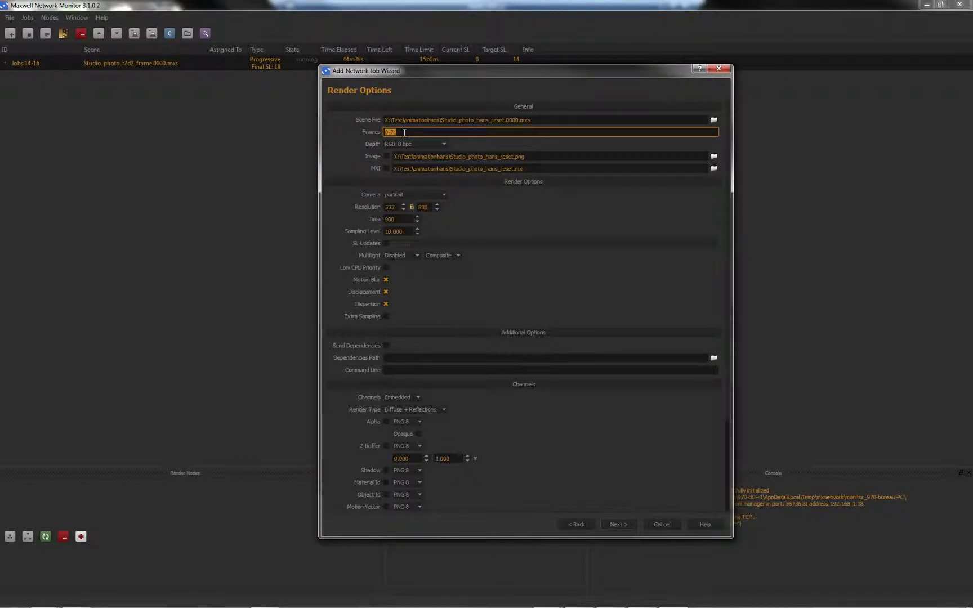
pyautogui.write('0-71')
pyautogui.moveTo(402, 132); pyautogui.dragTo(389, 134)
# Step: Enable the job's Image and MXI outputs with the paths X:\Test\animationhans\Studio_photo_hans_reset.0000.png and X:\Test\animationhans\Studio_photo_hans_reset.0000.mxi
pyautogui.click(713, 120)
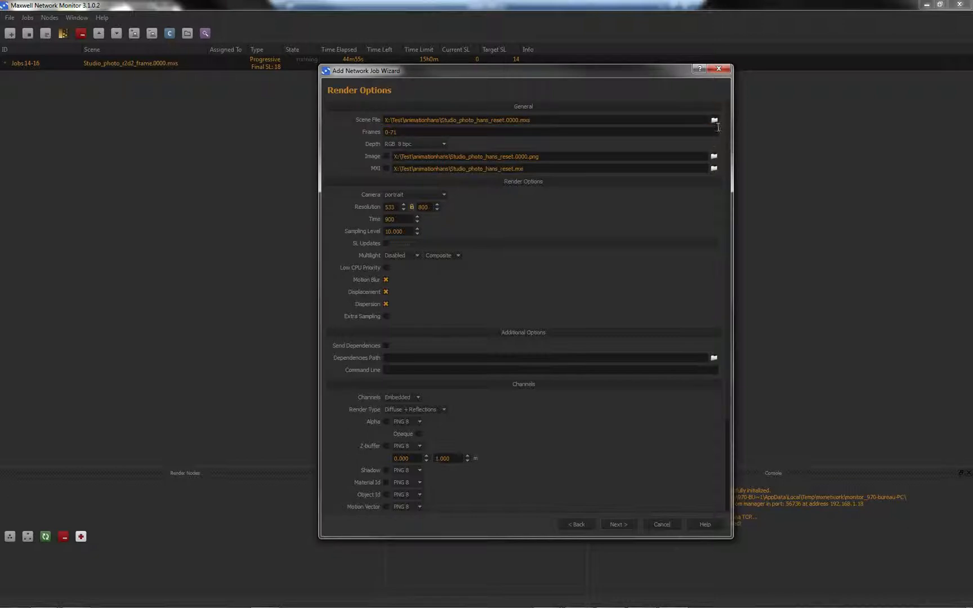
pyautogui.moveTo(716, 120); pyautogui.dragTo(714, 168)
pyautogui.click(386, 168)
pyautogui.click(386, 156)
pyautogui.moveTo(715, 120); pyautogui.dragTo(714, 165)
pyautogui.click(532, 157)
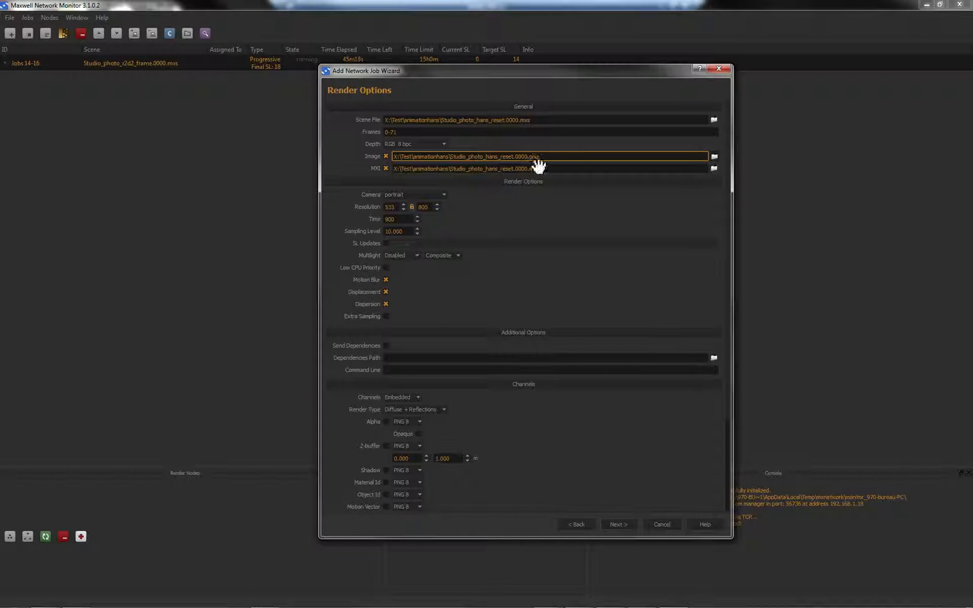
# Step: Enable SL updates in the job's render options and set the levels to 10,14,16
pyautogui.moveTo(505, 213); pyautogui.dragTo(507, 187)
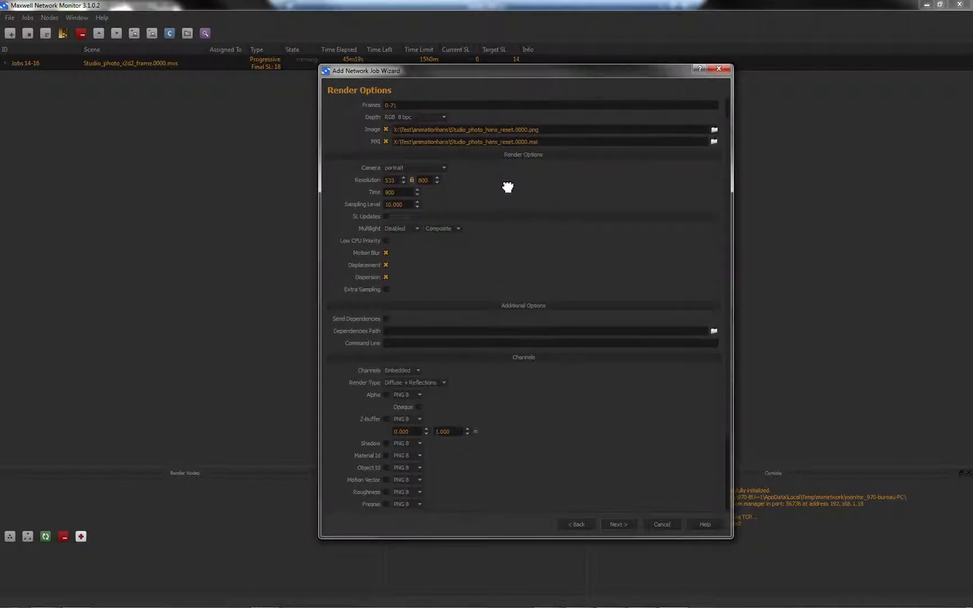
pyautogui.moveTo(532, 250); pyautogui.dragTo(532, 244)
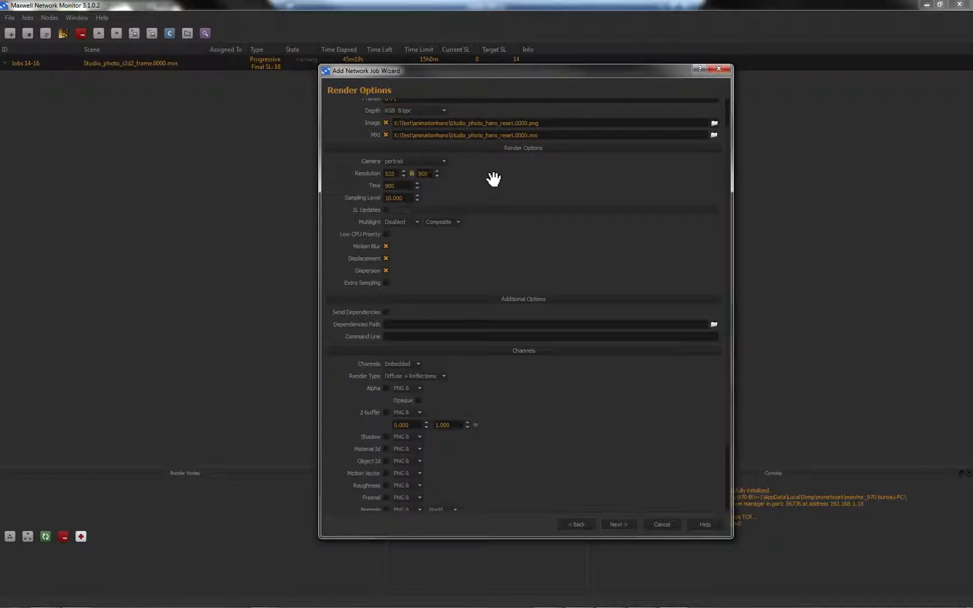
pyautogui.moveTo(521, 237); pyautogui.dragTo(483, 247)
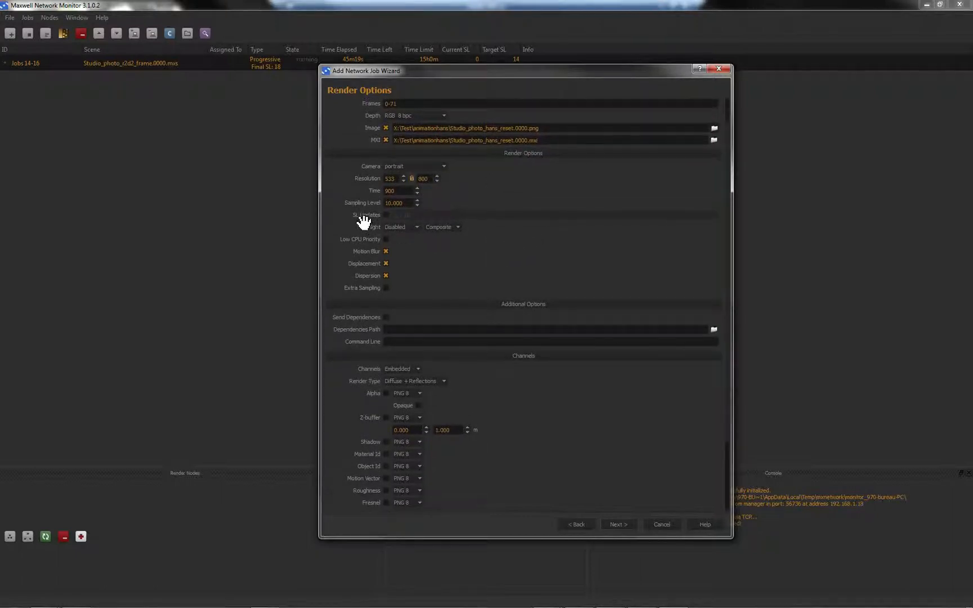
pyautogui.click(386, 216)
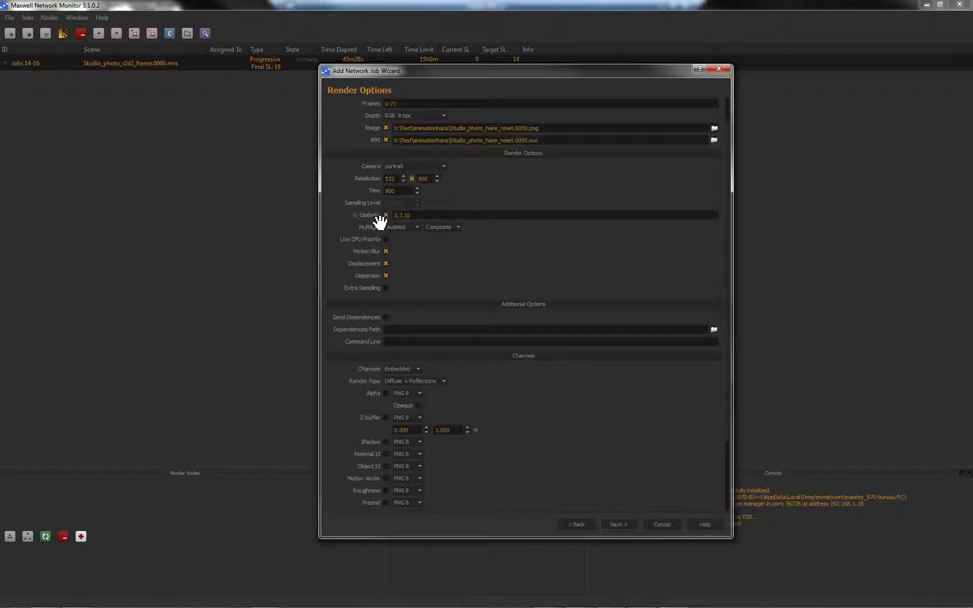
pyautogui.tripleClick(414, 215)
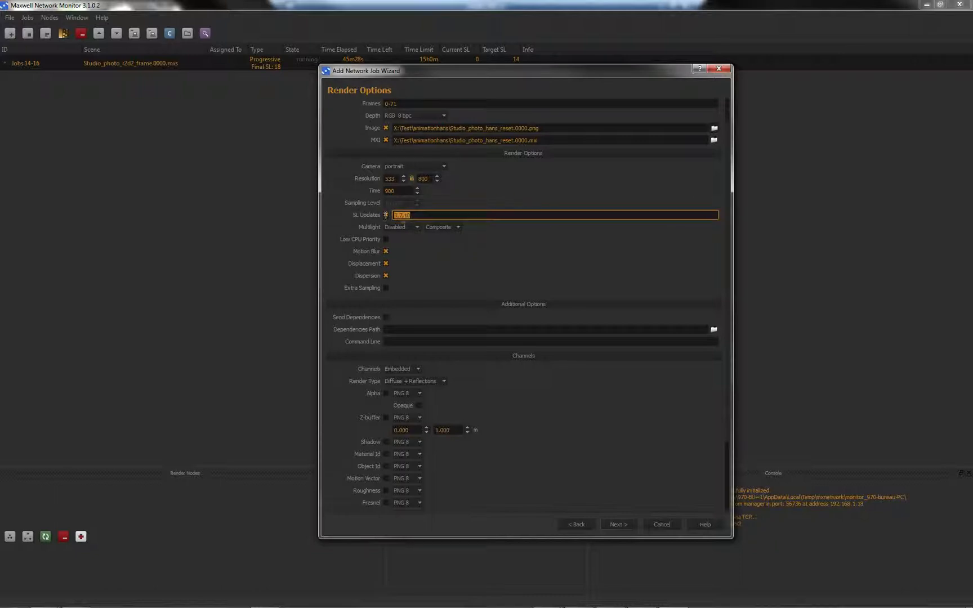
pyautogui.write('10')
pyautogui.press('BackSpace')
pyautogui.write(',14,16')
pyautogui.scroll(1, 498, 259)
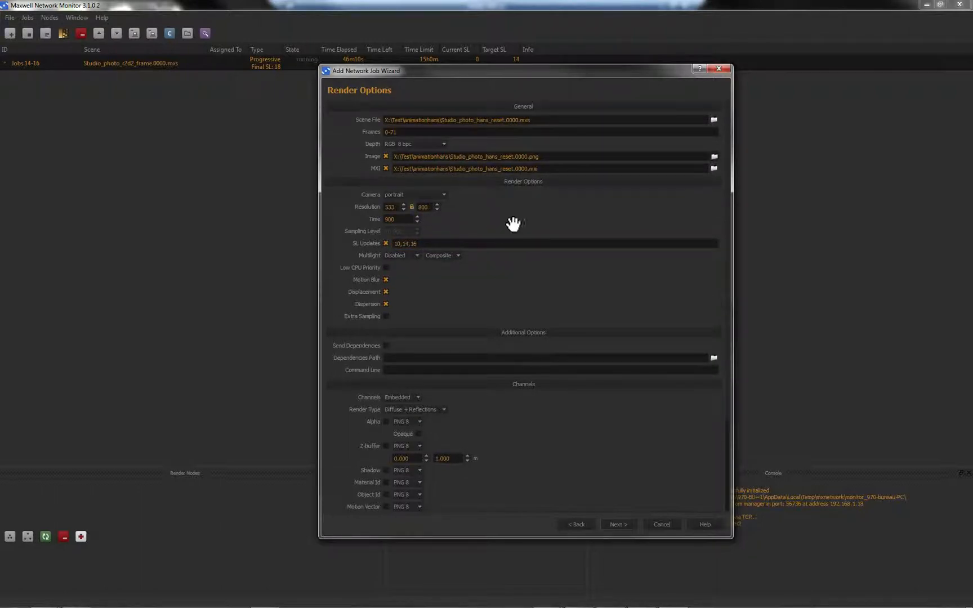
# Step: Examine the first SL update level and the frame numbering in the MXI output path
pyautogui.doubleClick(398, 243)
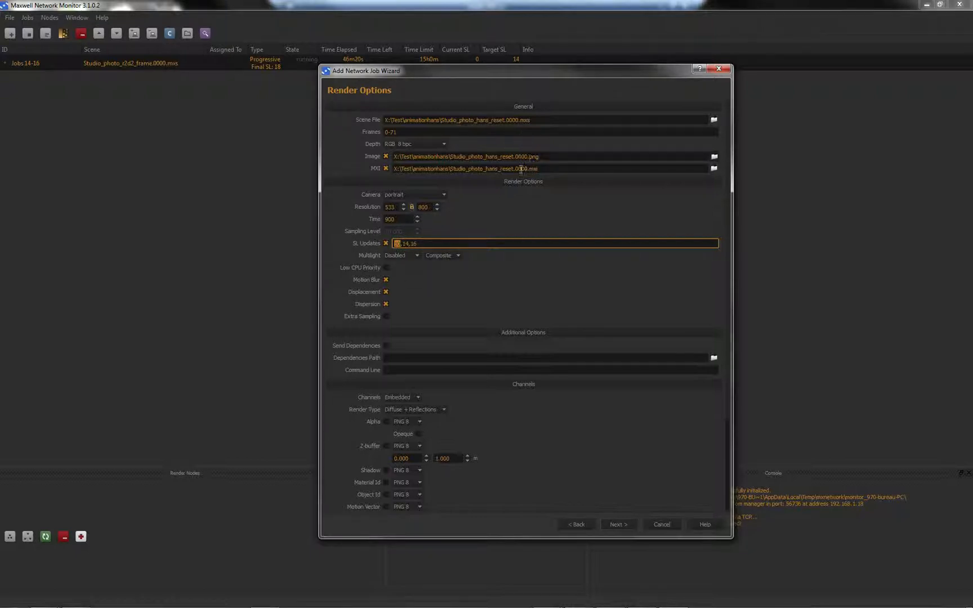
pyautogui.click(544, 168)
pyautogui.moveTo(544, 169); pyautogui.dragTo(521, 168)
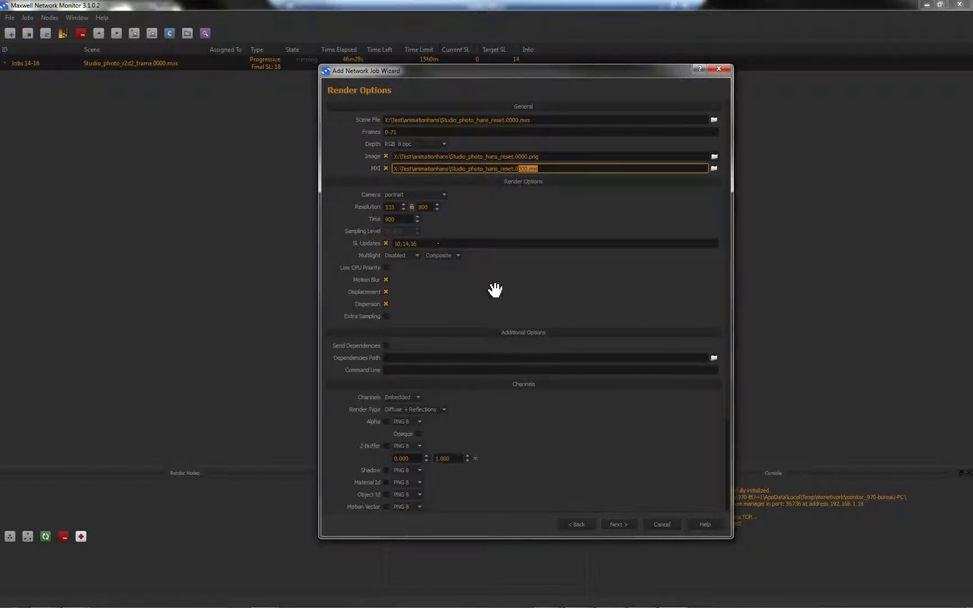
# Step: Cancel the new network job and examine the frame list of the Studio_photo_r2d2_frame.0000.mxs job
pyautogui.click(663, 523)
pyautogui.click(5, 63)
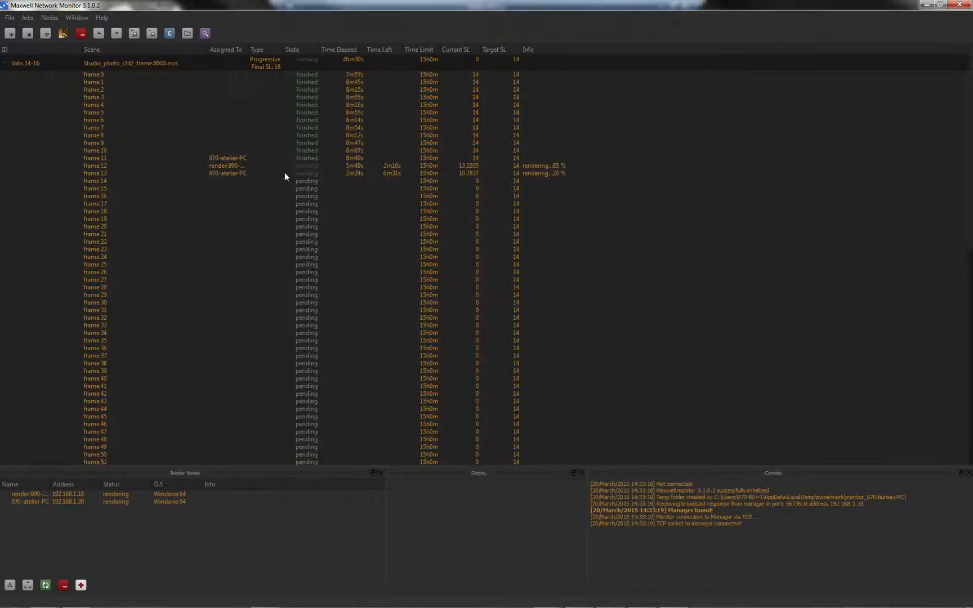
pyautogui.scroll(-16, 240, 180)
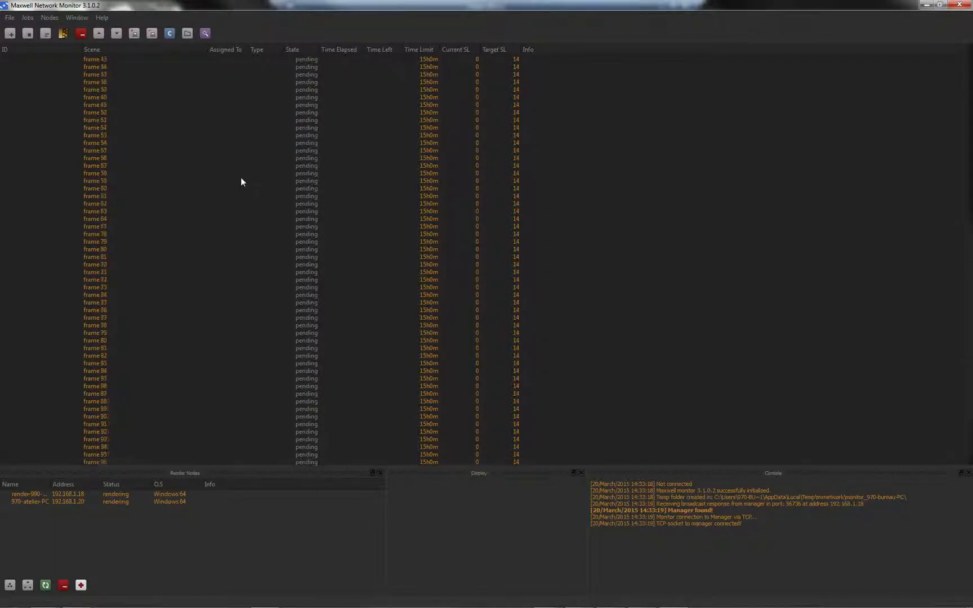
pyautogui.scroll(1, 241, 179)
pyautogui.scroll(17, 241, 179)
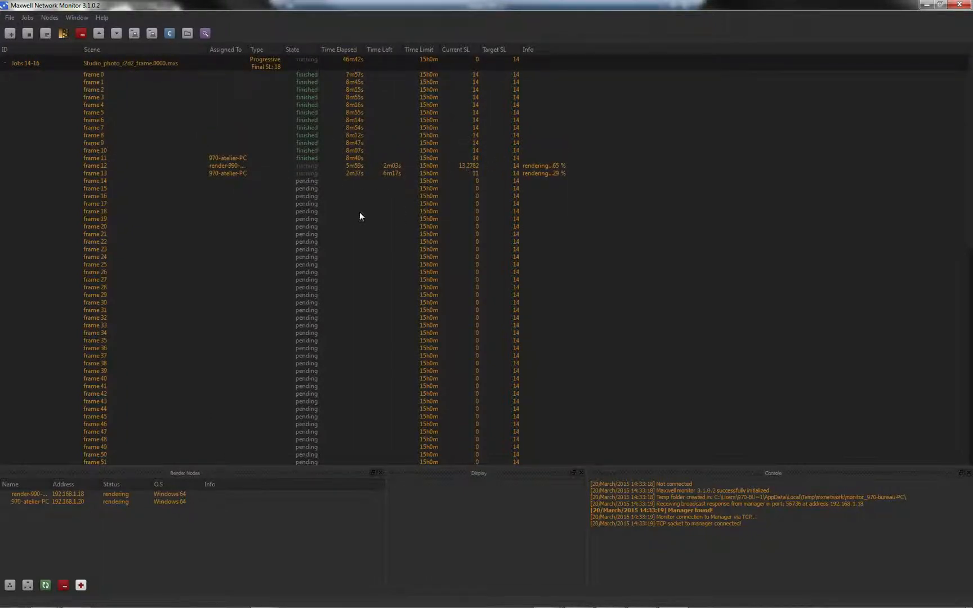
pyautogui.scroll(-3, 360, 213)
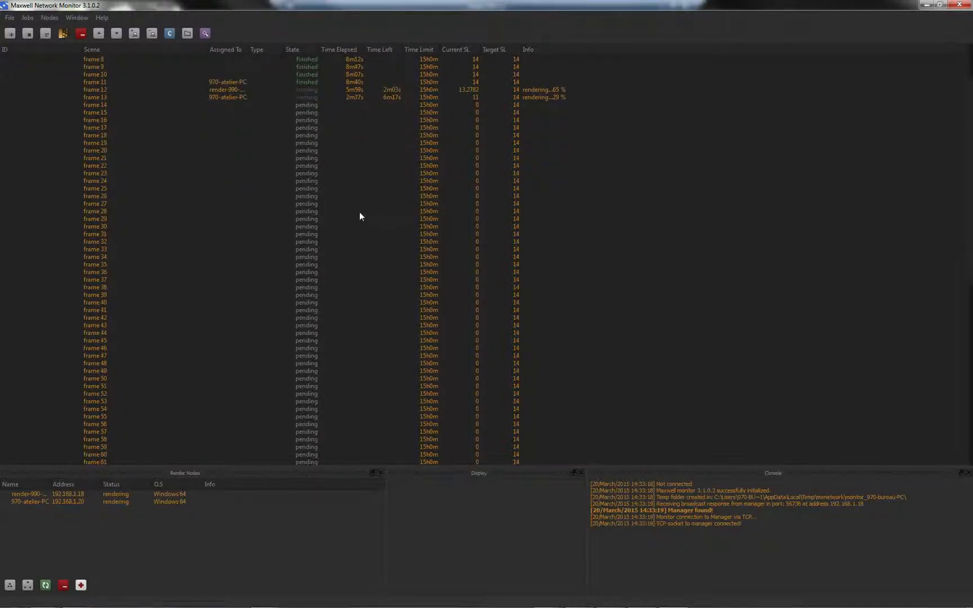
pyautogui.scroll(-8, 360, 214)
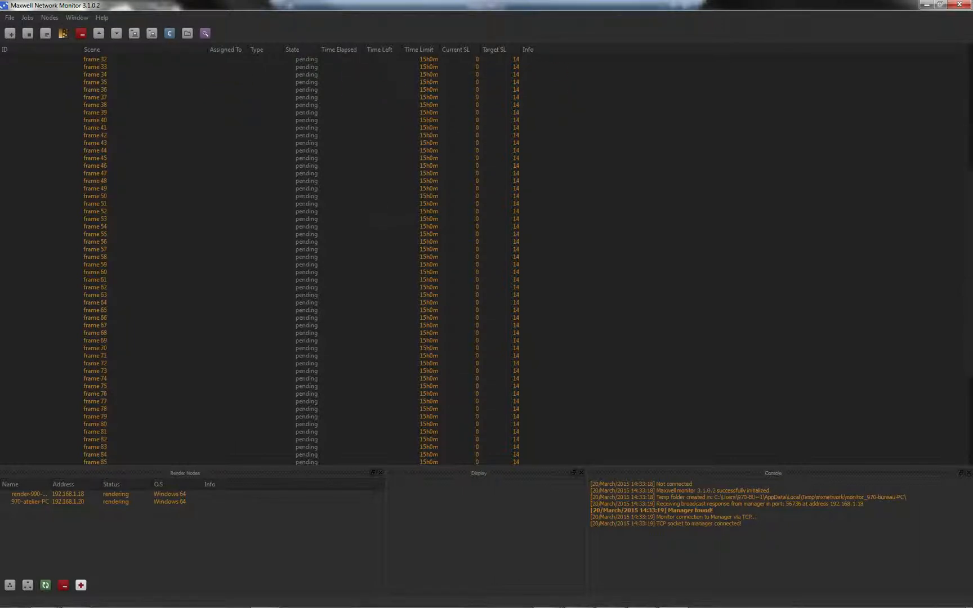
# Step: Bring the RV player with the Studio_photo_r2d2_frame.0-107#.png sequence into view and play it forward and backward
pyautogui.moveTo(0, 163); pyautogui.dragTo(406, 85)
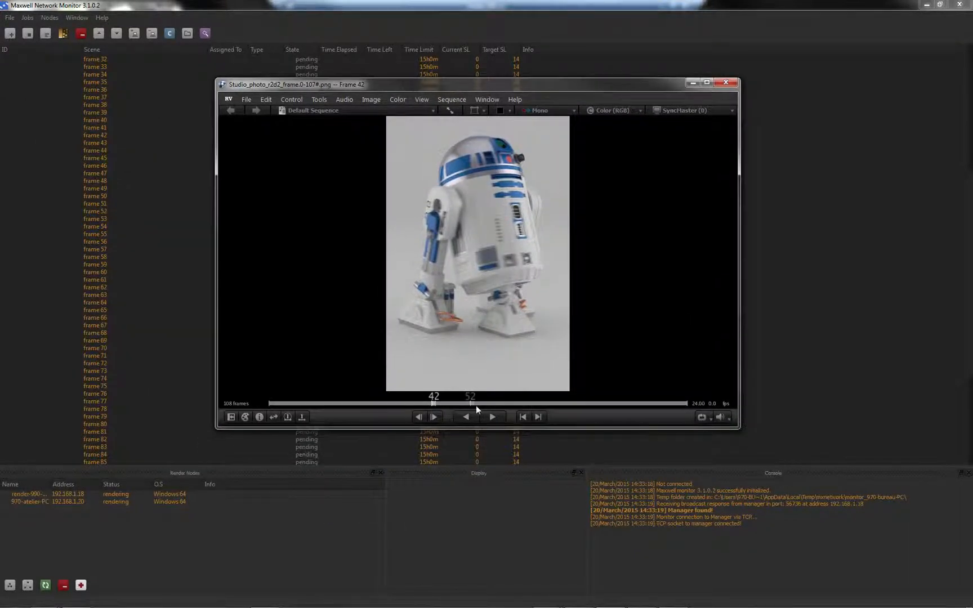
pyautogui.click(489, 418)
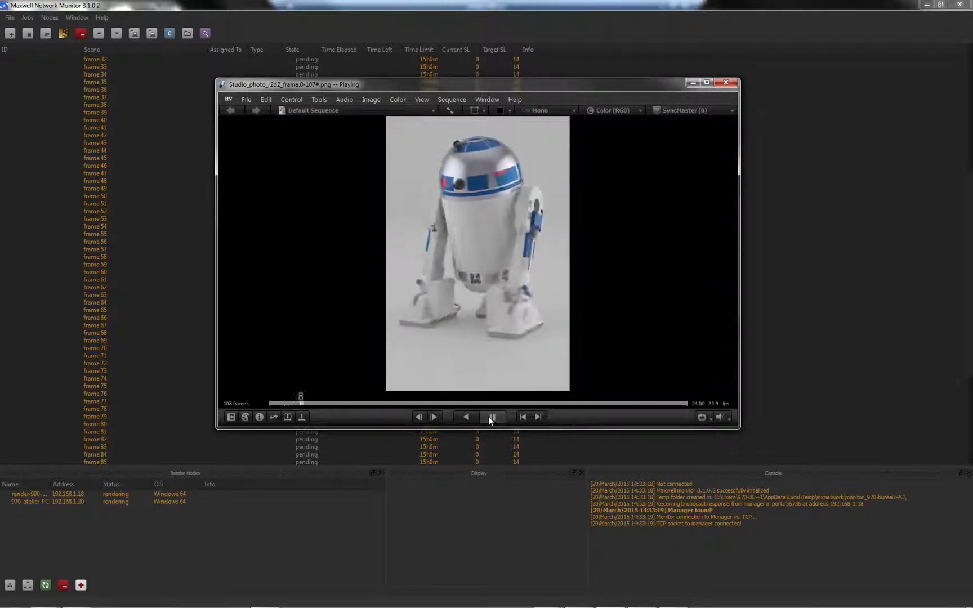
pyautogui.click(468, 416)
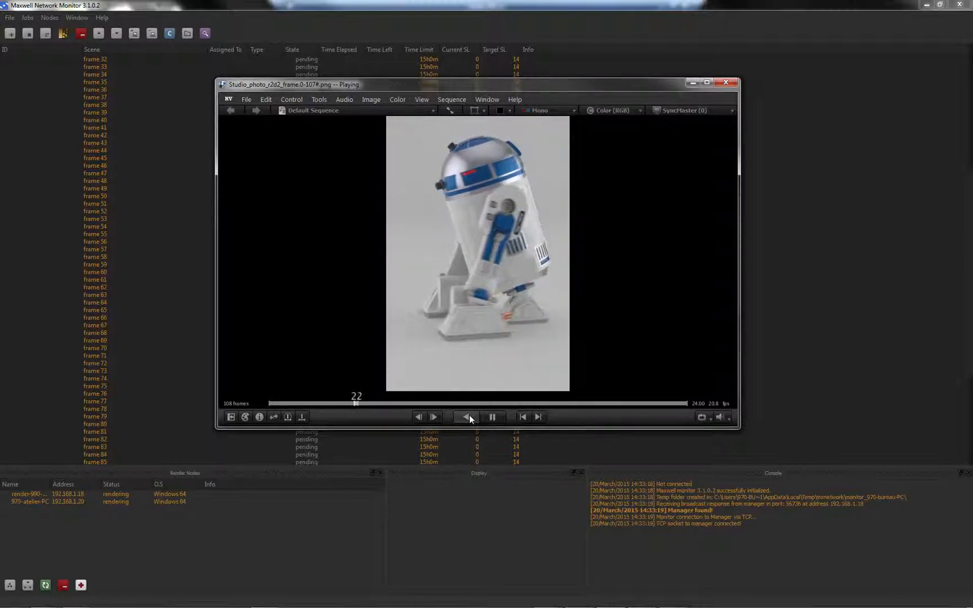
# Step: Step backward and forward through single frames of the R2-D2 sequence, down to frame 10 and back to frame 12
pyautogui.click(419, 417)
pyautogui.click(419, 416)
pyautogui.click(420, 416)
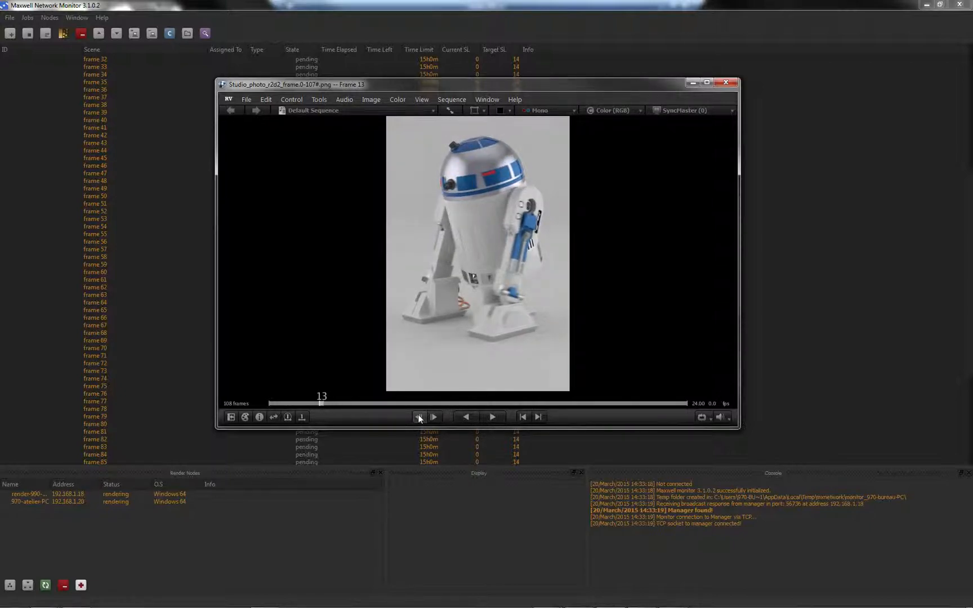
pyautogui.click(420, 415)
pyautogui.click(420, 415)
pyautogui.click(419, 416)
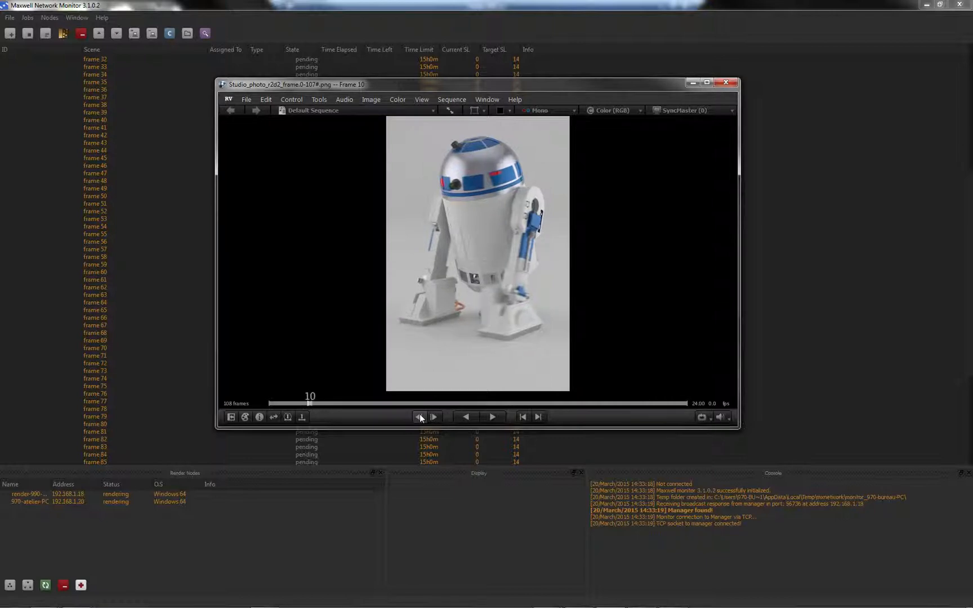
pyautogui.click(432, 416)
pyautogui.click(432, 417)
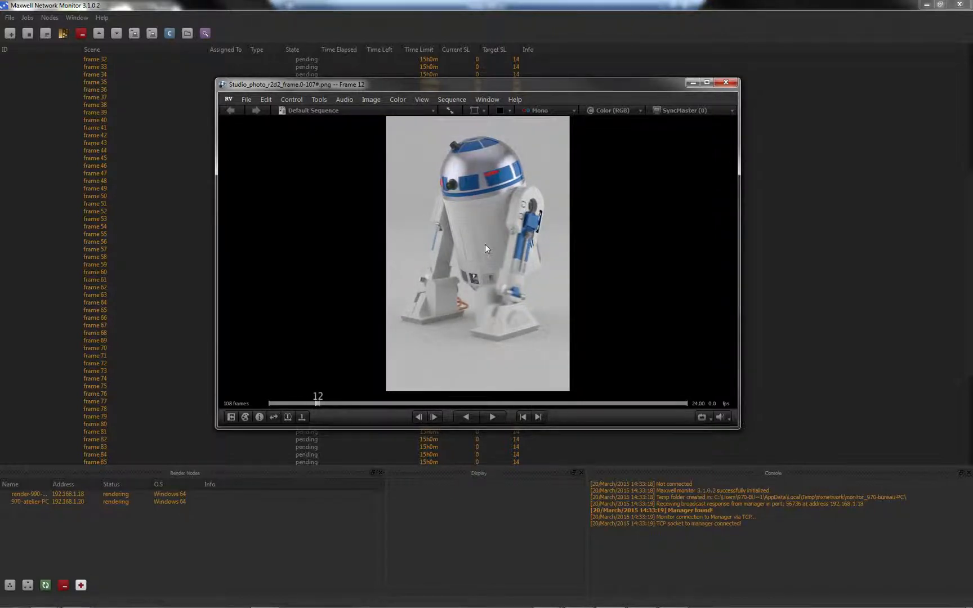
pyautogui.click(420, 416)
pyautogui.click(433, 416)
# Step: Play the R2-D2 sequence again, stop it at frame 95 and close the RV player
pyautogui.click(495, 417)
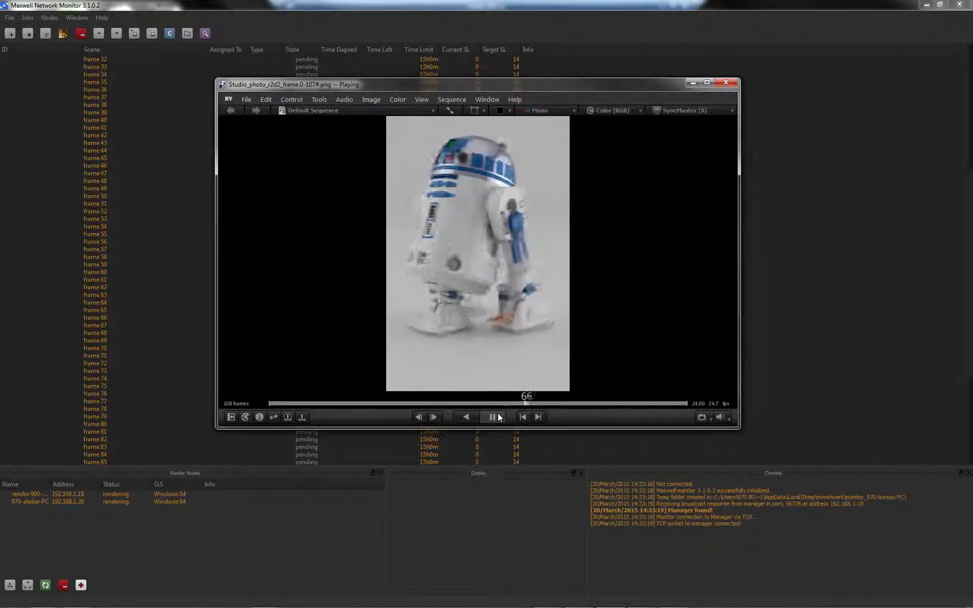
pyautogui.click(498, 415)
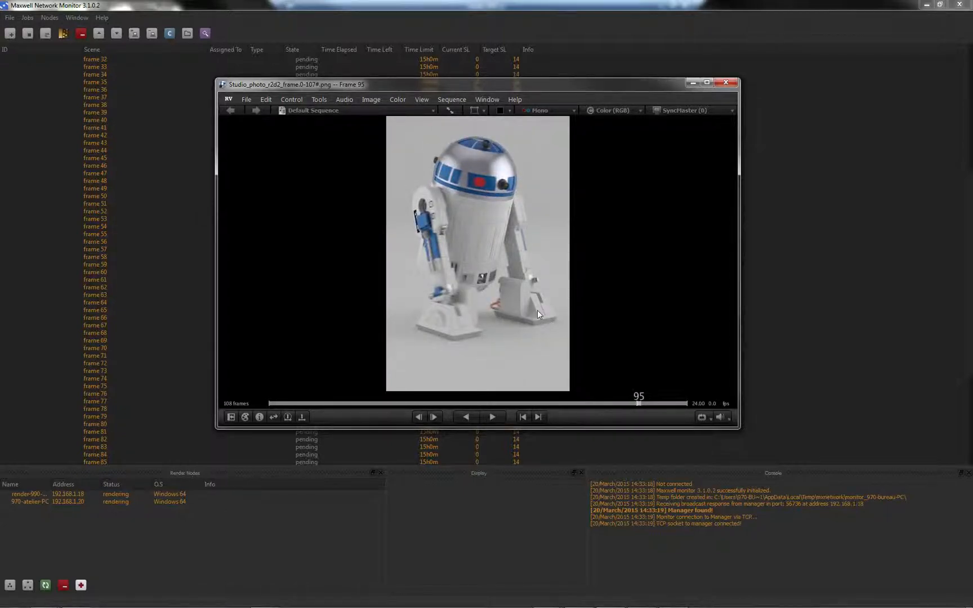
pyautogui.click(726, 83)
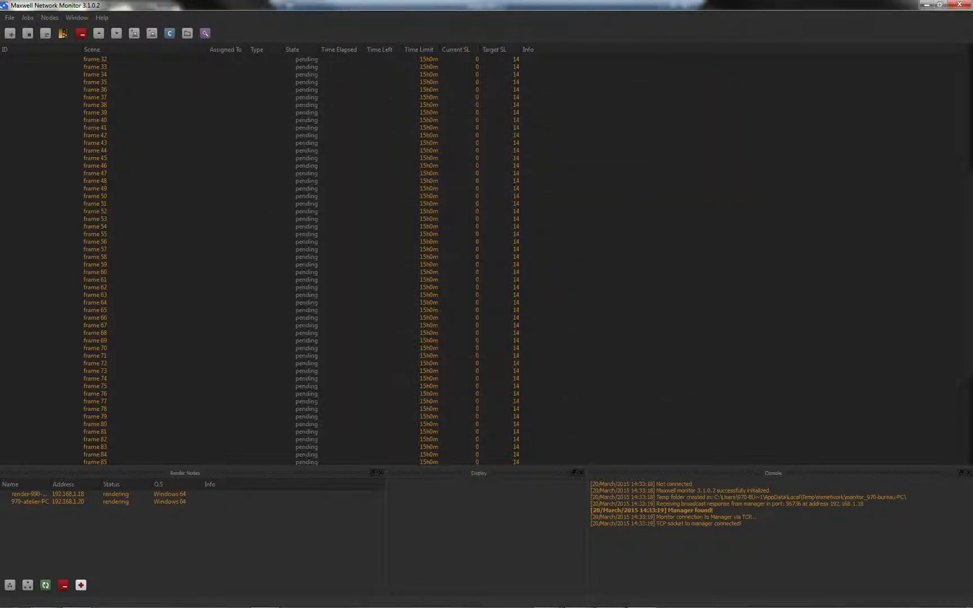
# Step: View the animationhans.html turntable and the Object2VR product page in the browser, widen the browser window, and close it
pyautogui.moveTo(0, 75); pyautogui.dragTo(481, 16)
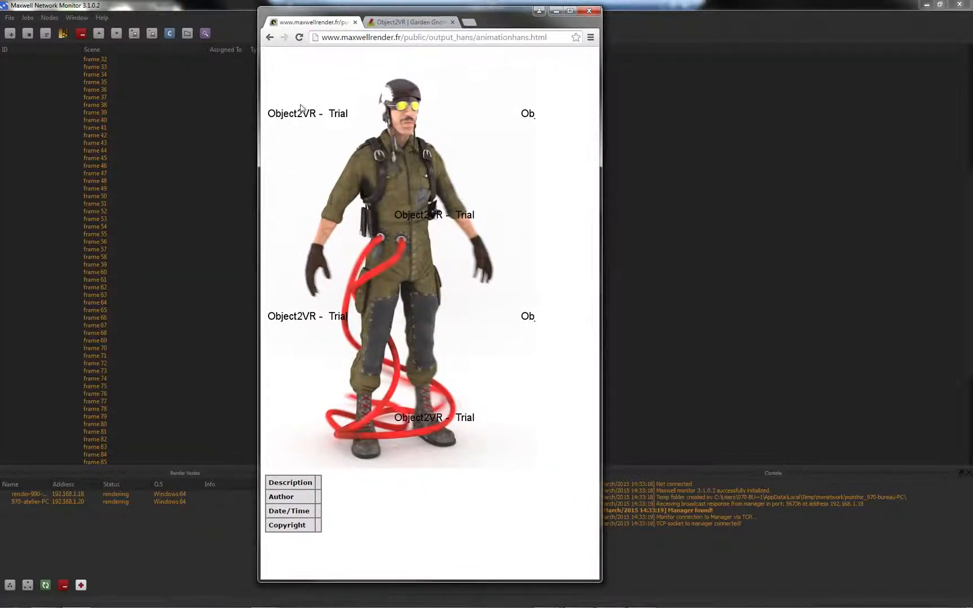
pyautogui.click(410, 23)
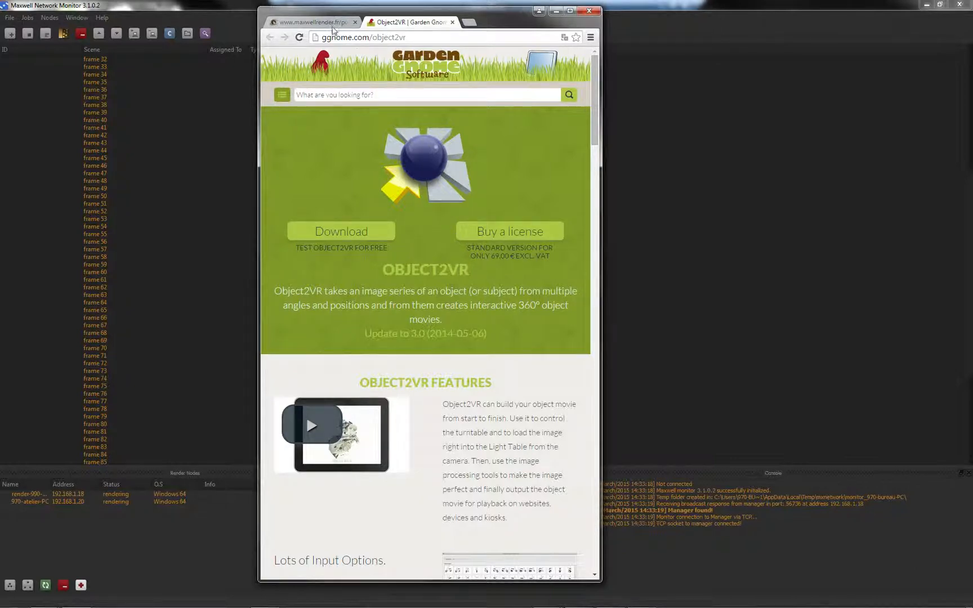
pyautogui.click(316, 22)
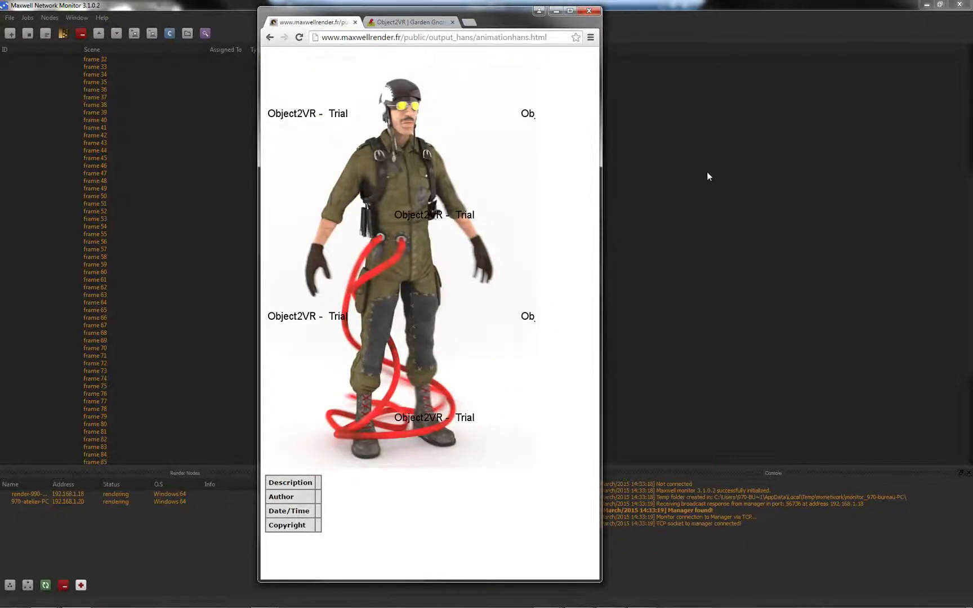
pyautogui.moveTo(600, 187); pyautogui.dragTo(729, 191)
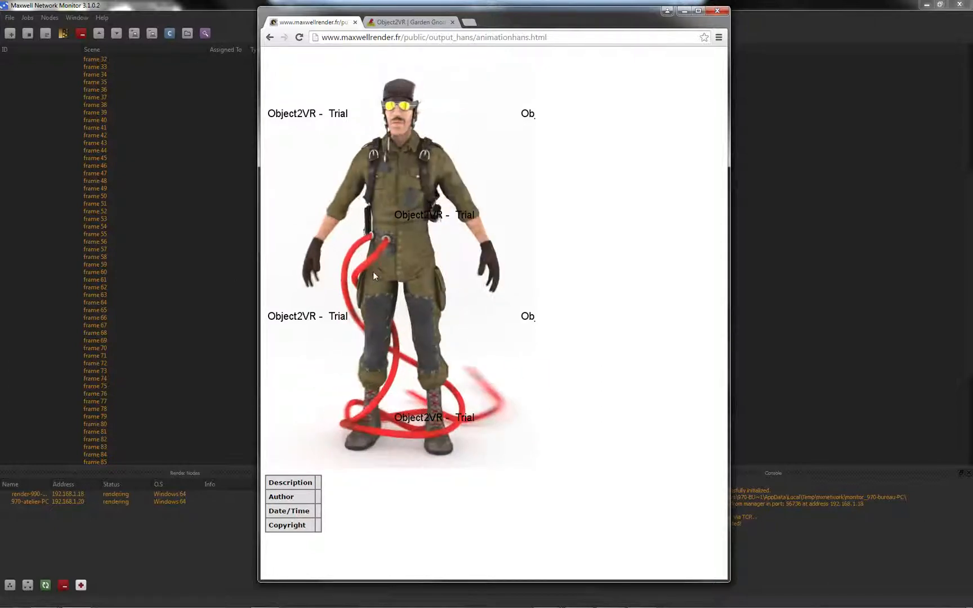
pyautogui.click(717, 10)
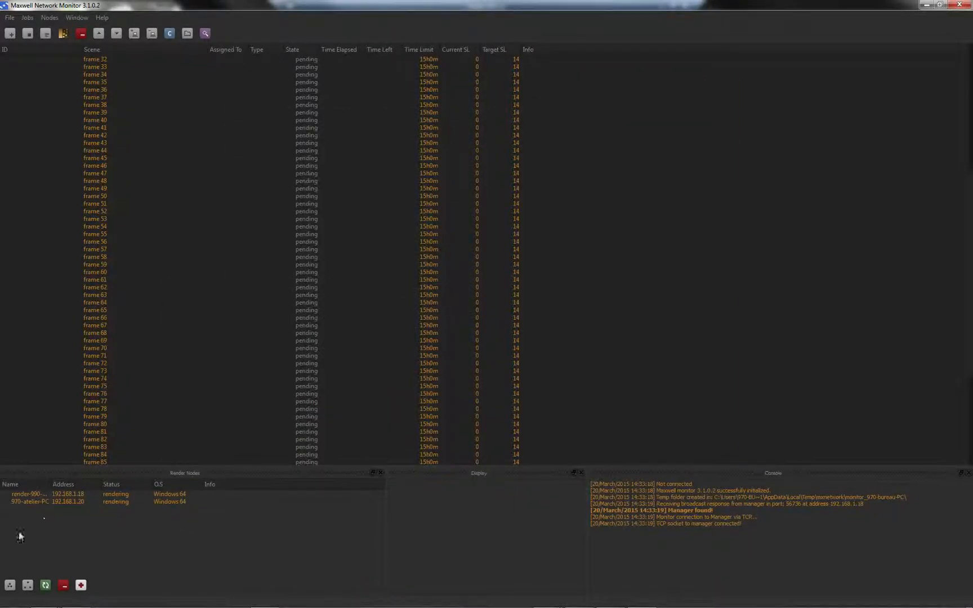
# Step: Review the R2-D2 job's frame progress and switch to the Studio_photo_r2d2.mxs scene in Maxwell Studio
pyautogui.click(340, 128)
pyautogui.scroll(9, 339, 128)
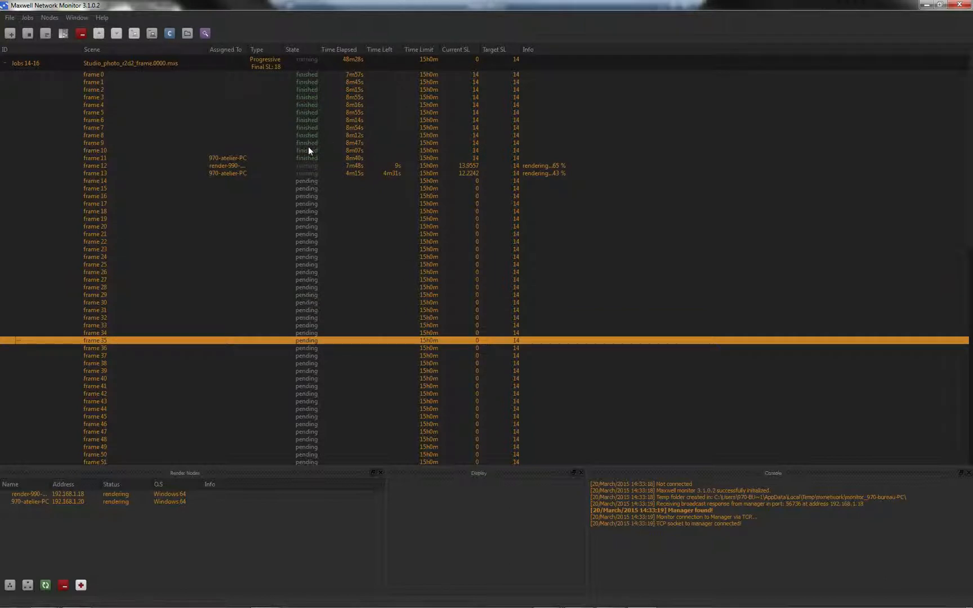
pyautogui.scroll(-5, 322, 209)
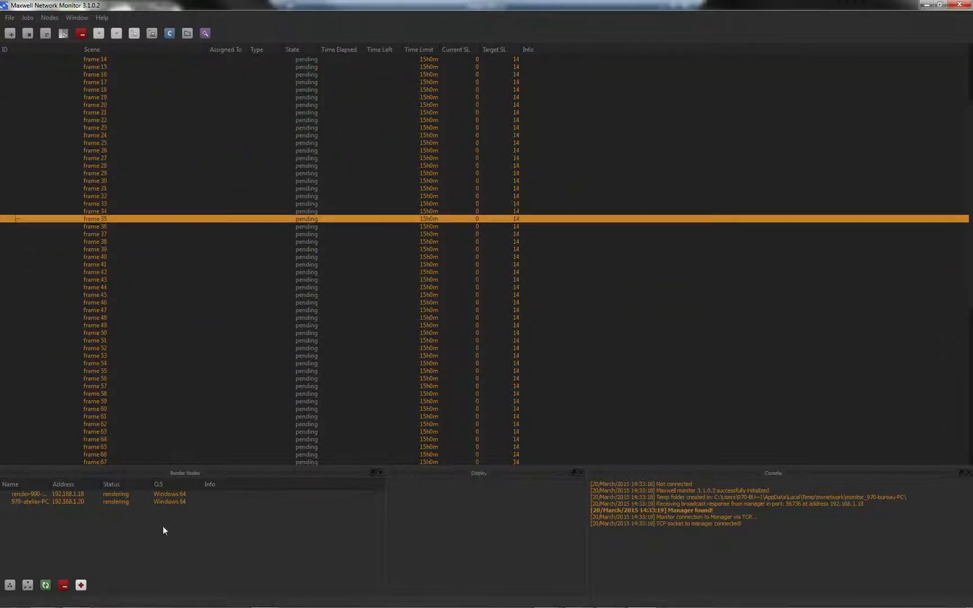
pyautogui.moveTo(500, 606)
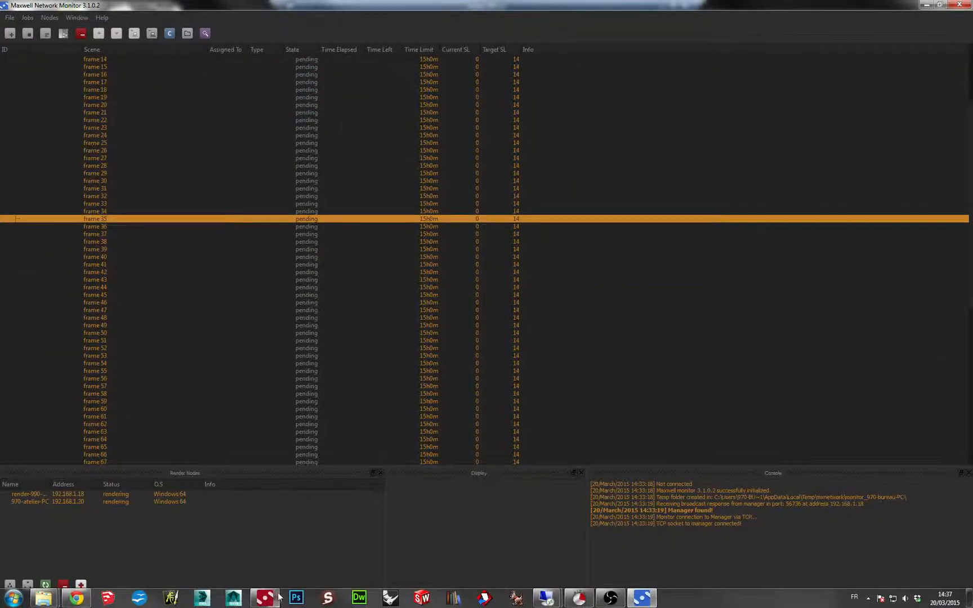
pyautogui.click(276, 598)
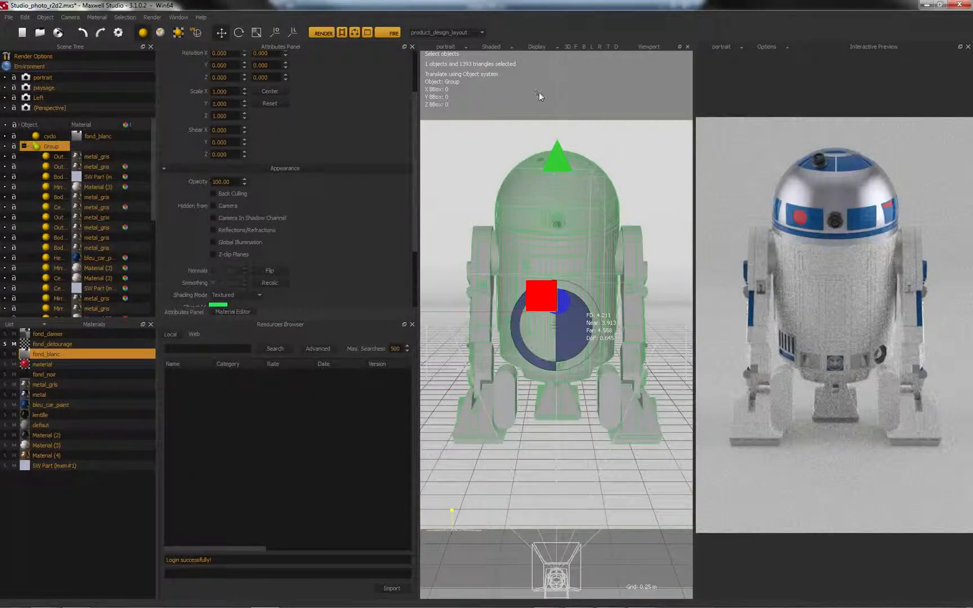